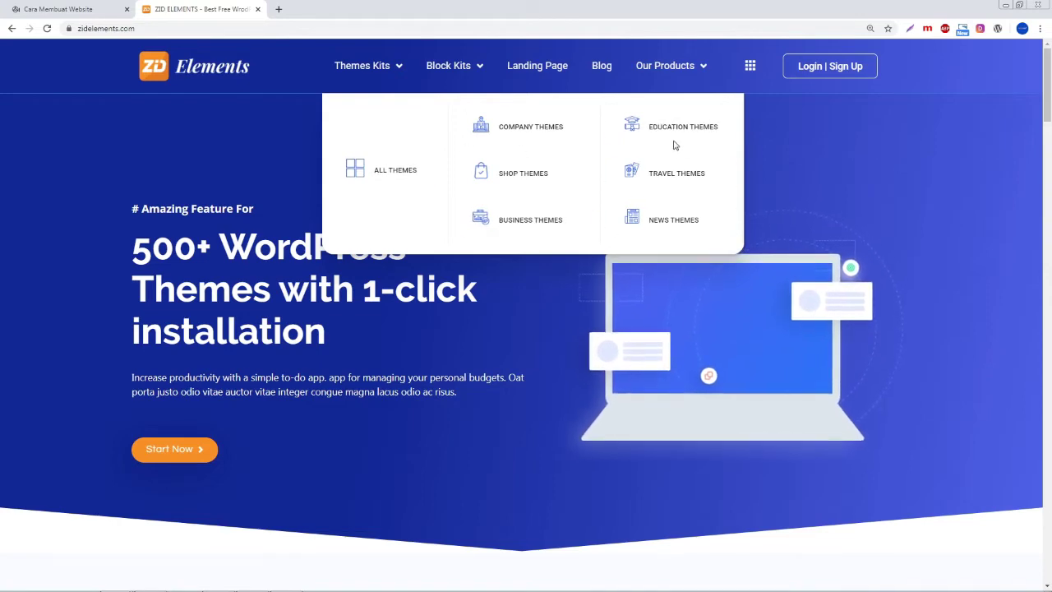
mouse_move(471, 55)
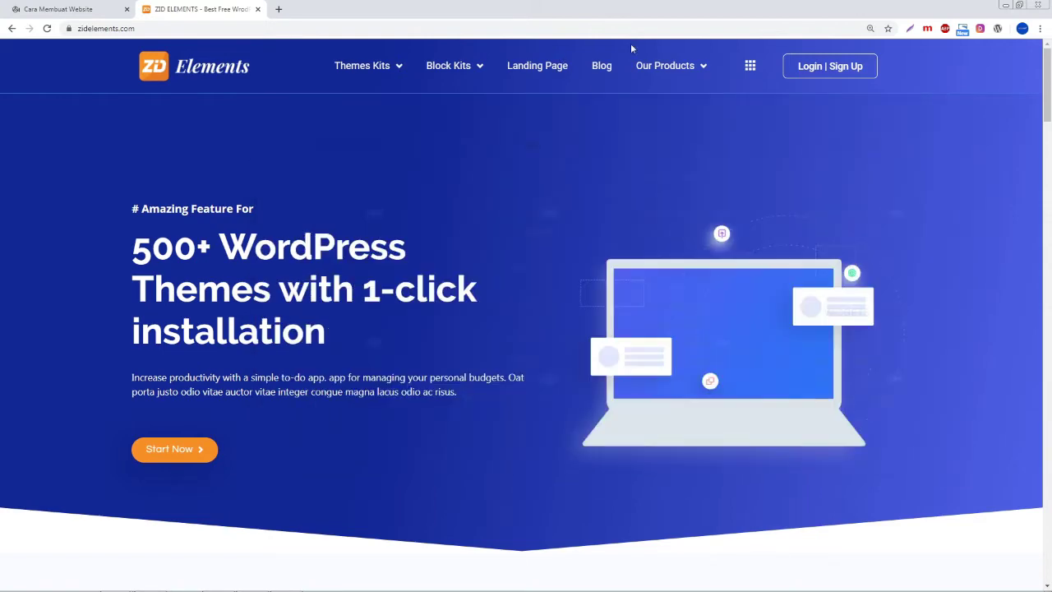
mouse_move(659, 104)
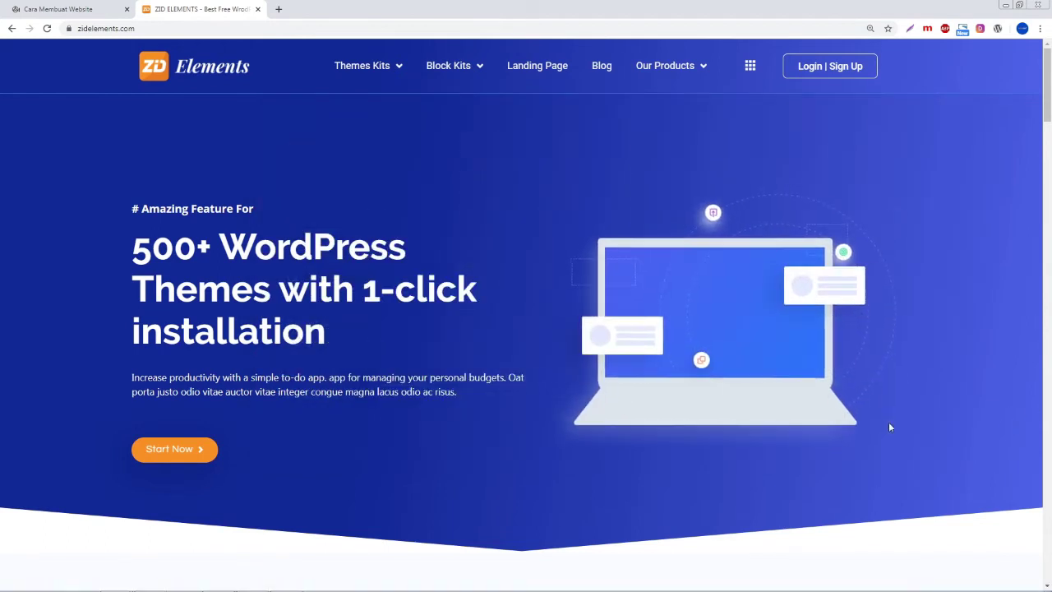
- Switch to the Cara Membuat Website site and open its WordPress dashboard in a new tab
click(72, 10)
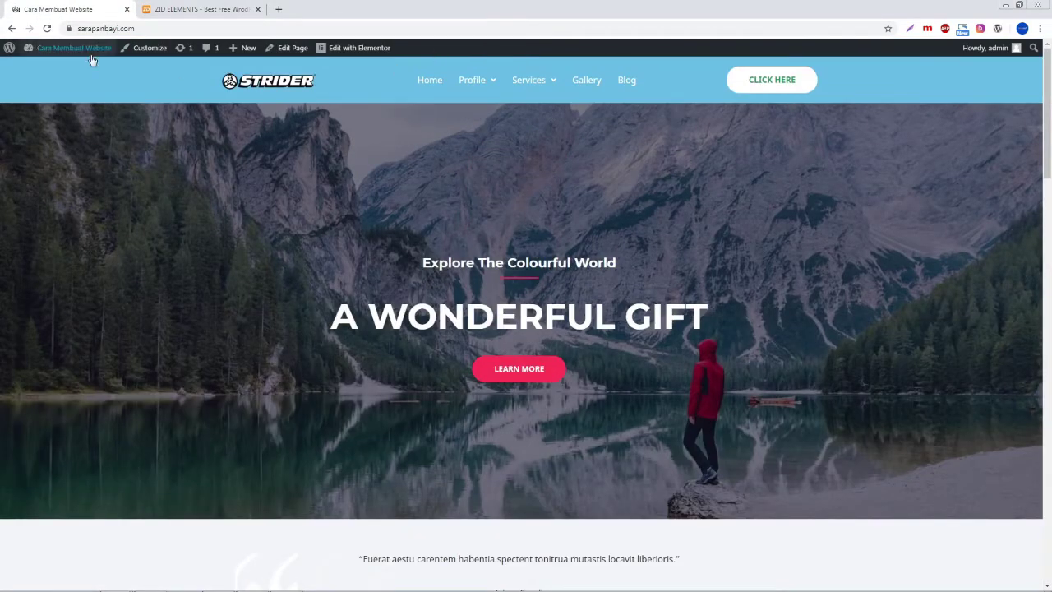
mouse_move(73, 50)
right_click(39, 68)
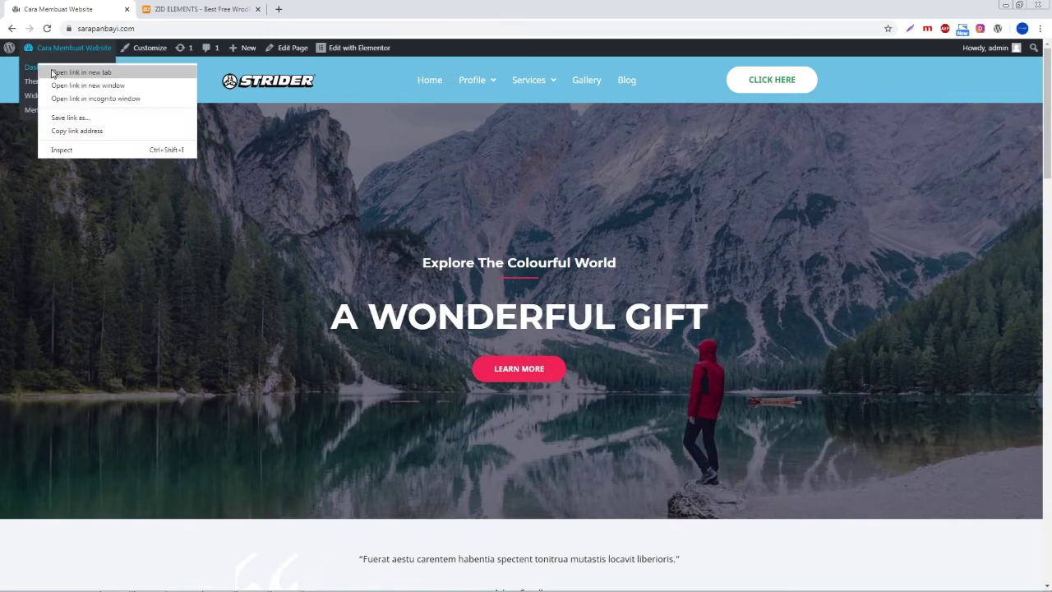
click(53, 73)
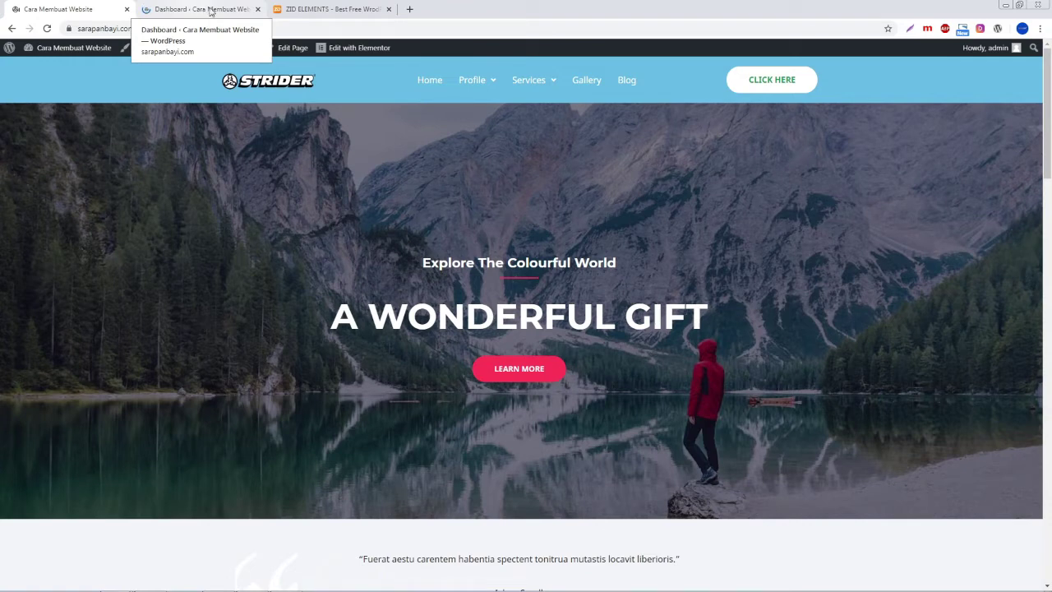
click(212, 10)
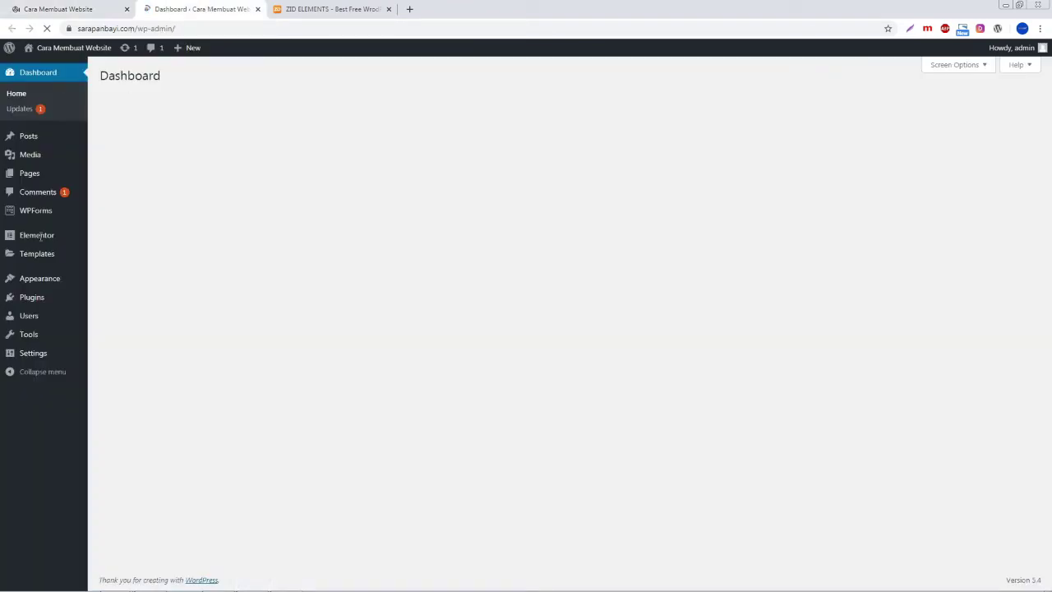
- Go to the page for adding new plugins and search for "element"
mouse_move(43, 300)
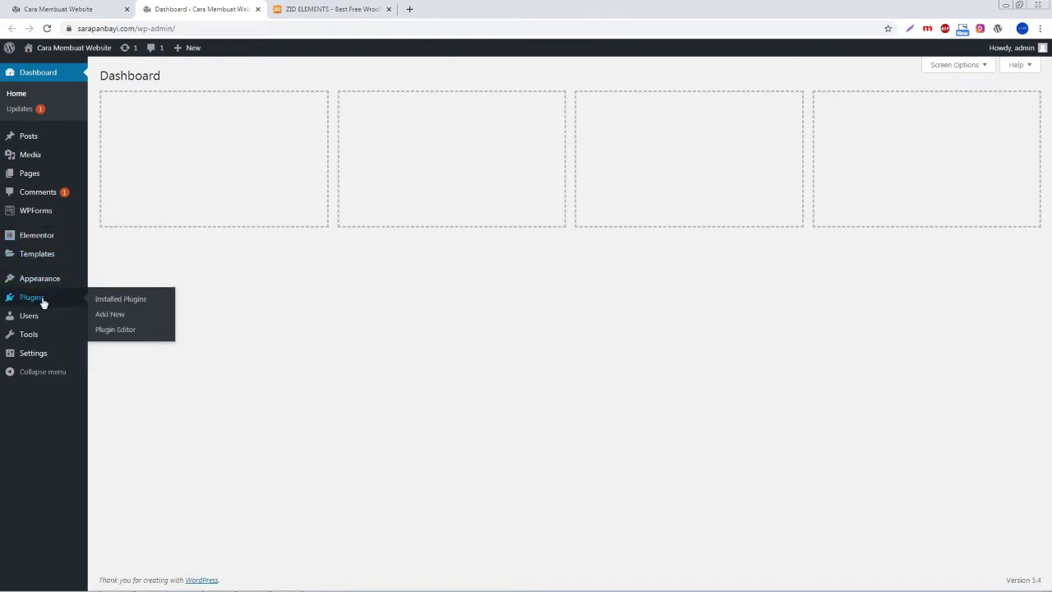
click(116, 313)
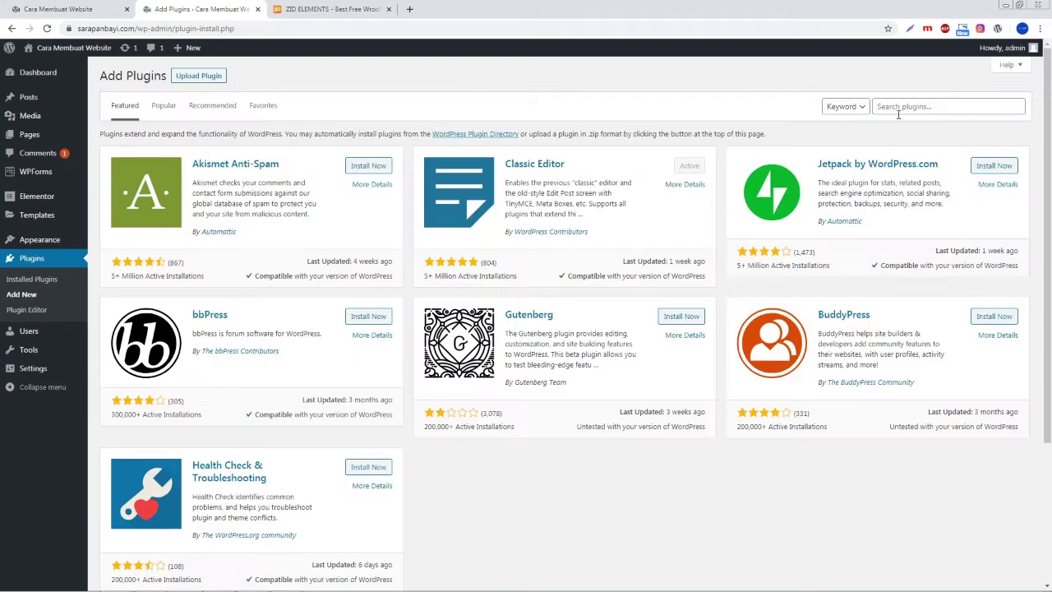
click(907, 107)
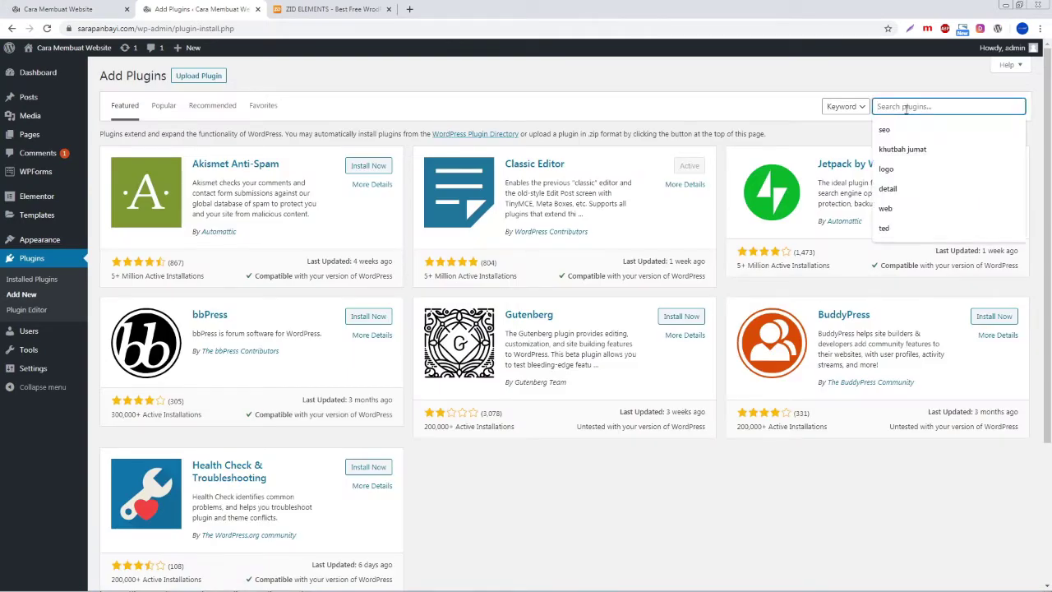
text(e)
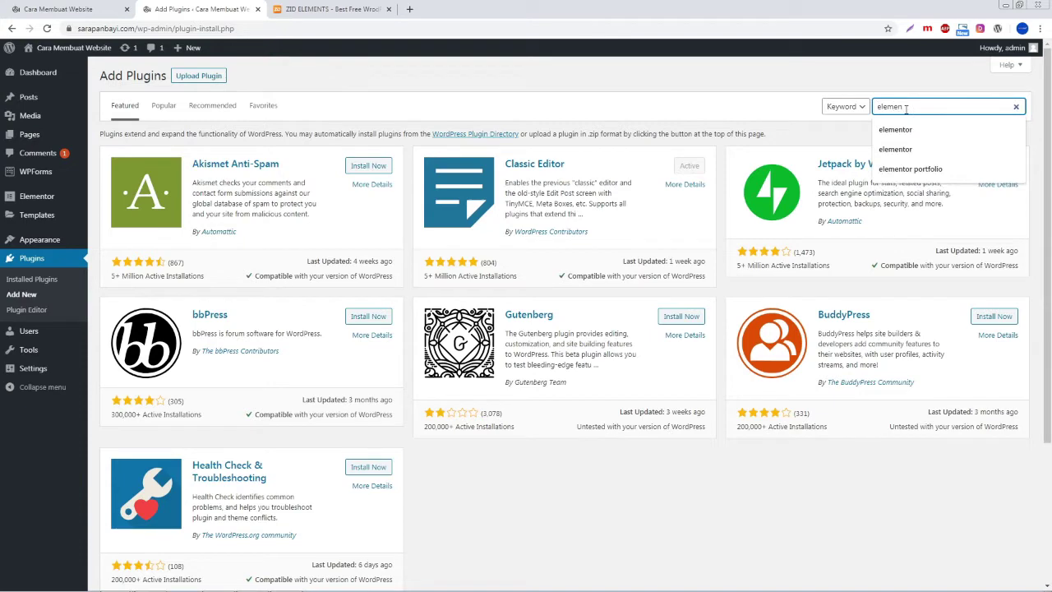
text(lemen)
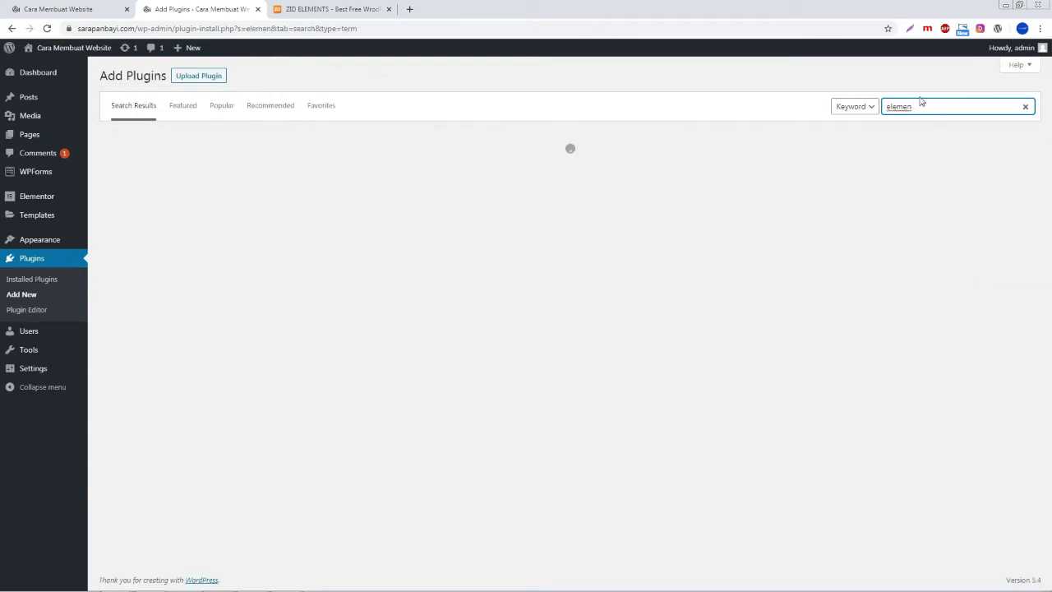
text(t)
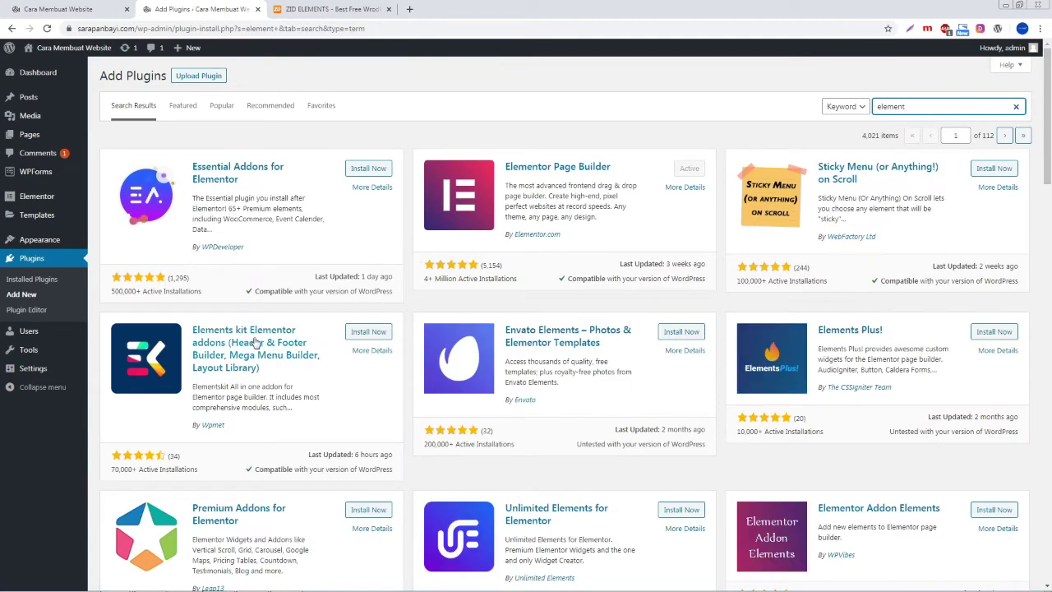
- Install and activate the "Elements kit Elementor addons" plugin from the search results
scroll(362, 336, down, 1)
scroll(363, 336, down, 3)
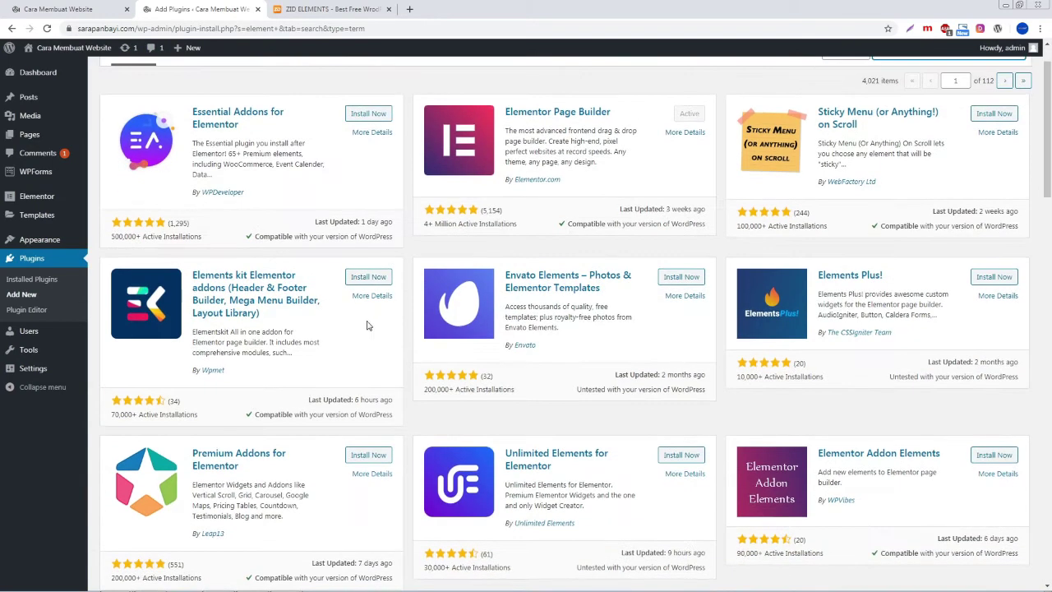
scroll(364, 312, up, 1)
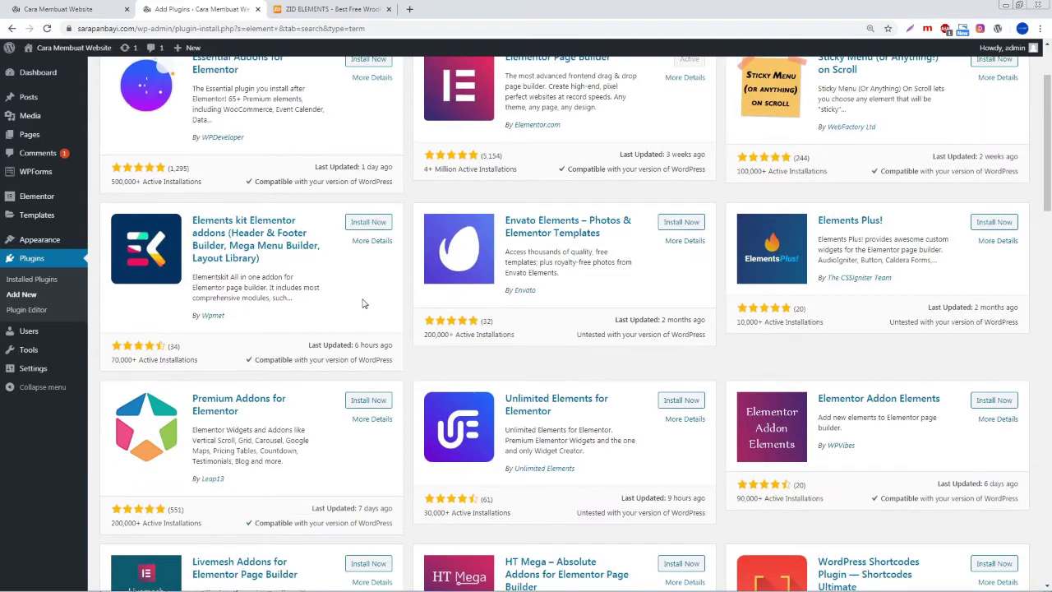
key(ctrl+plus)
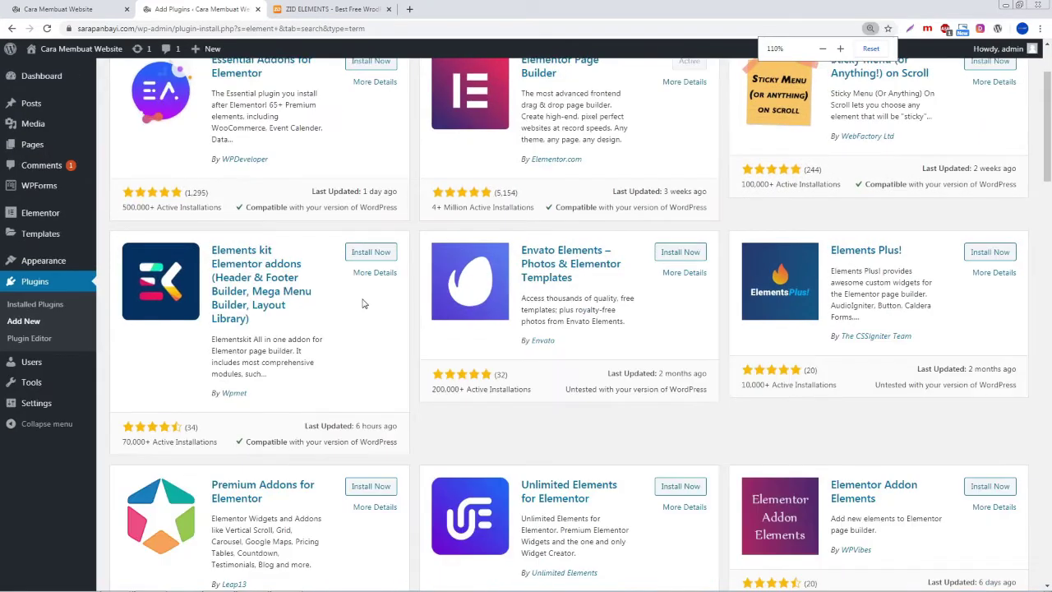
click(371, 253)
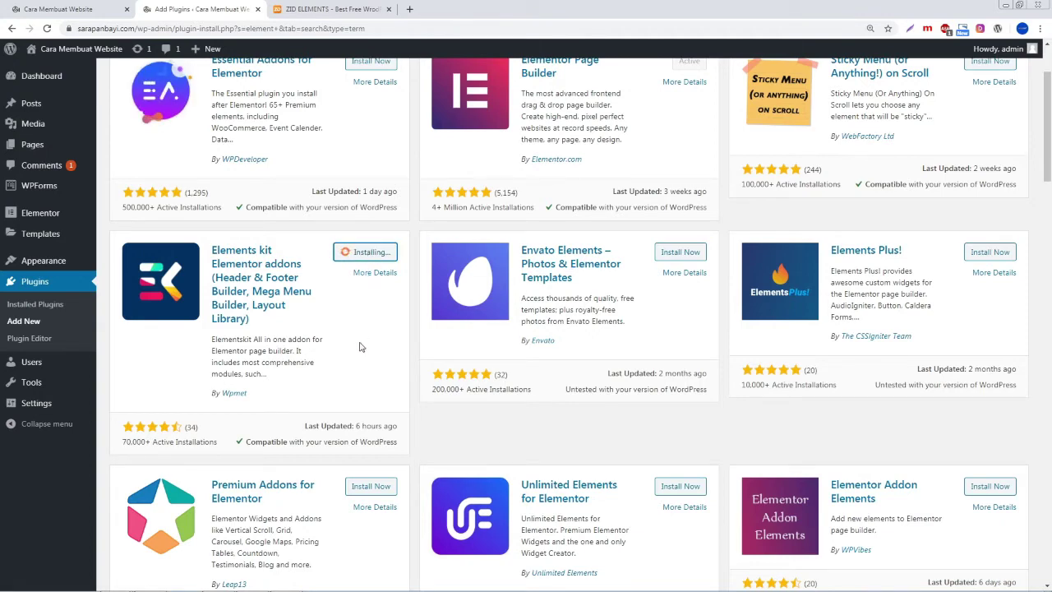
scroll(359, 348, up, 1)
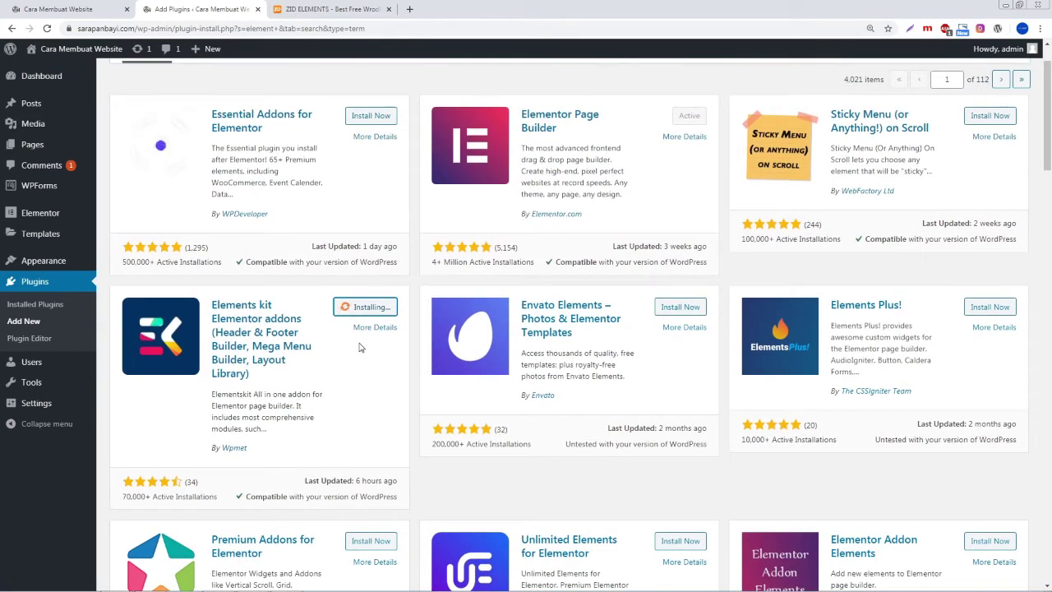
scroll(359, 348, up, 1)
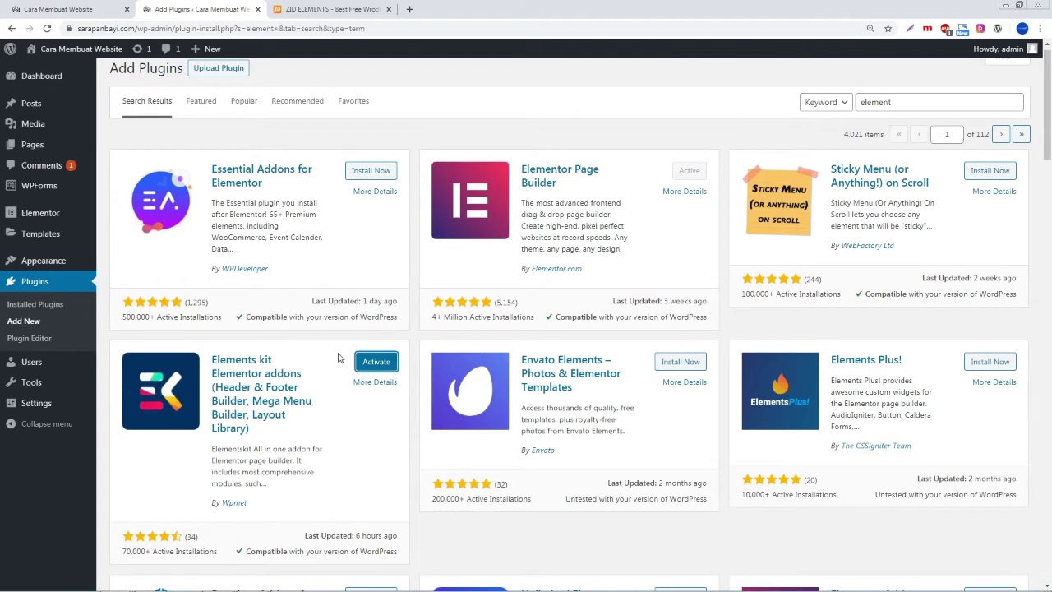
click(374, 363)
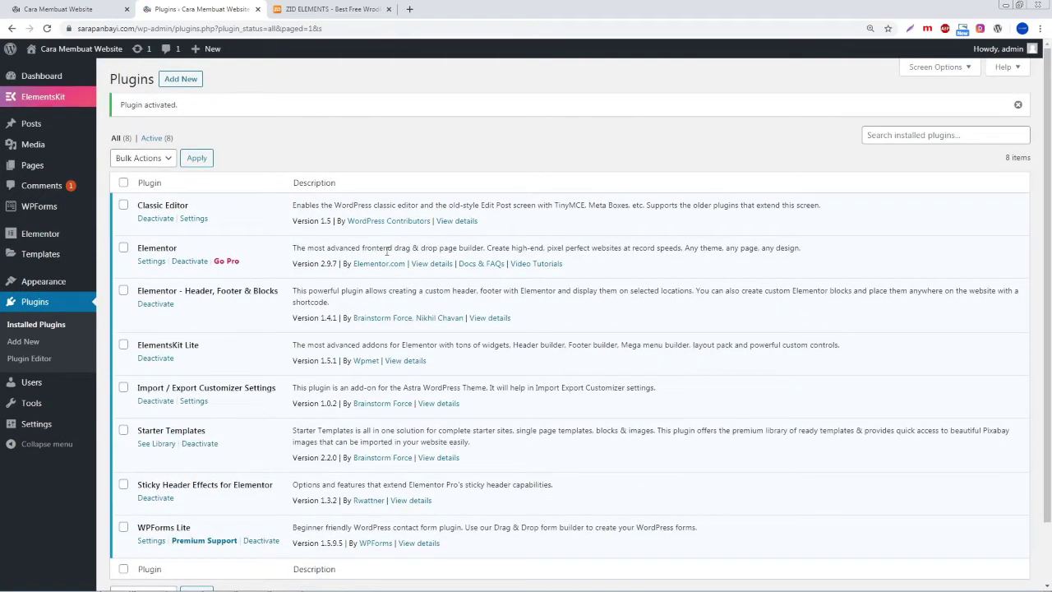
- Open the Elements section of the ElementsKit settings and examine which widgets are enabled or disabled
scroll(150, 250, down, 1)
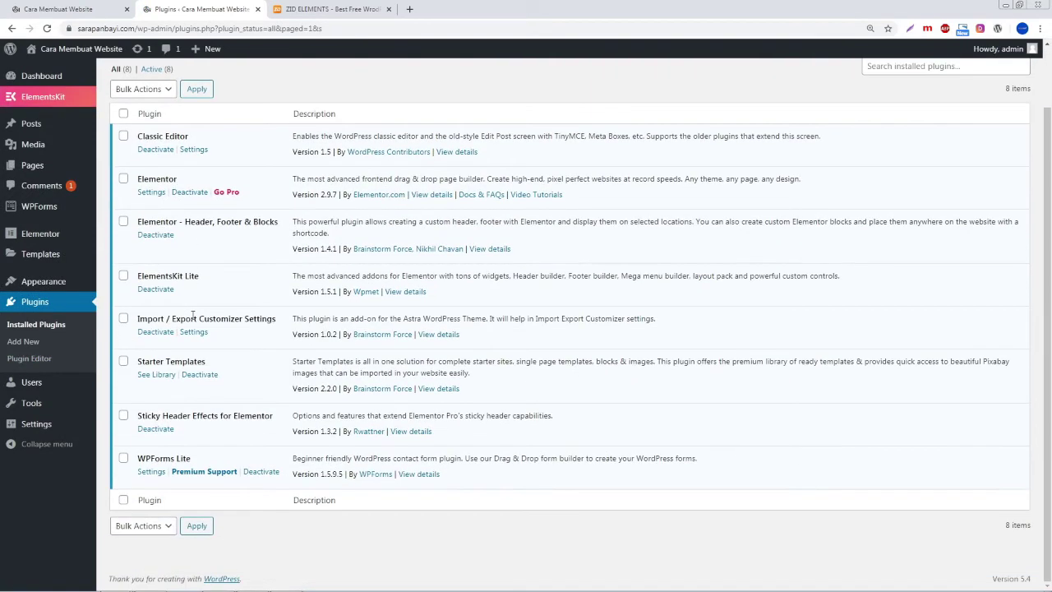
scroll(88, 348, up, 1)
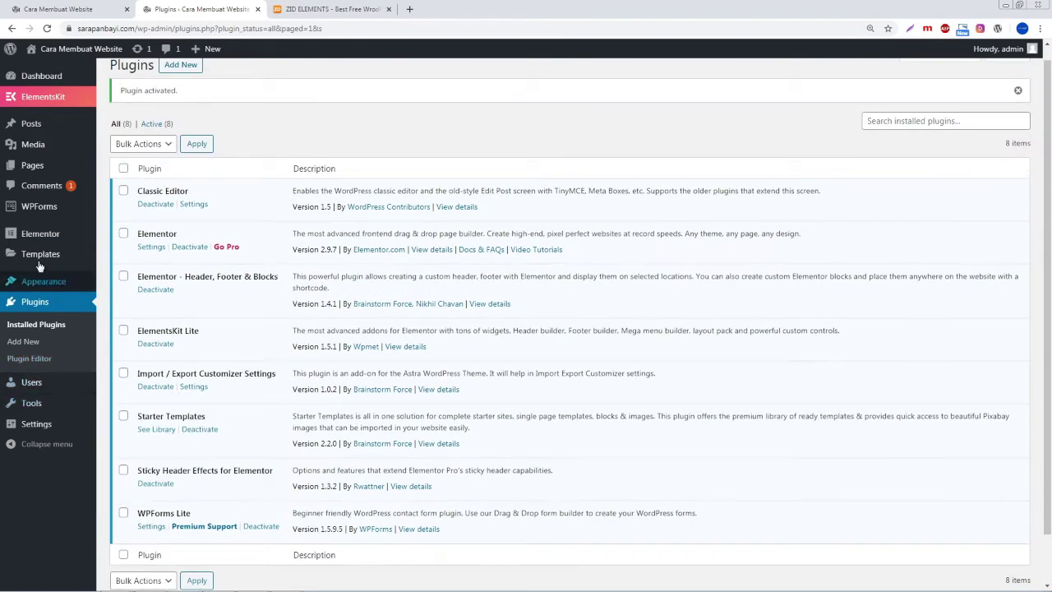
mouse_move(45, 287)
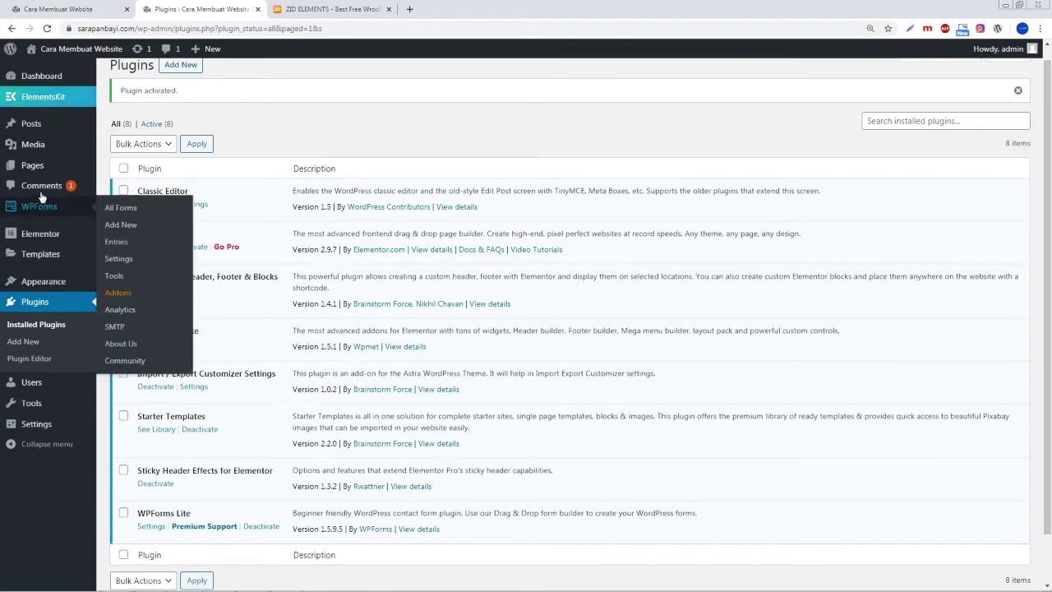
mouse_move(50, 103)
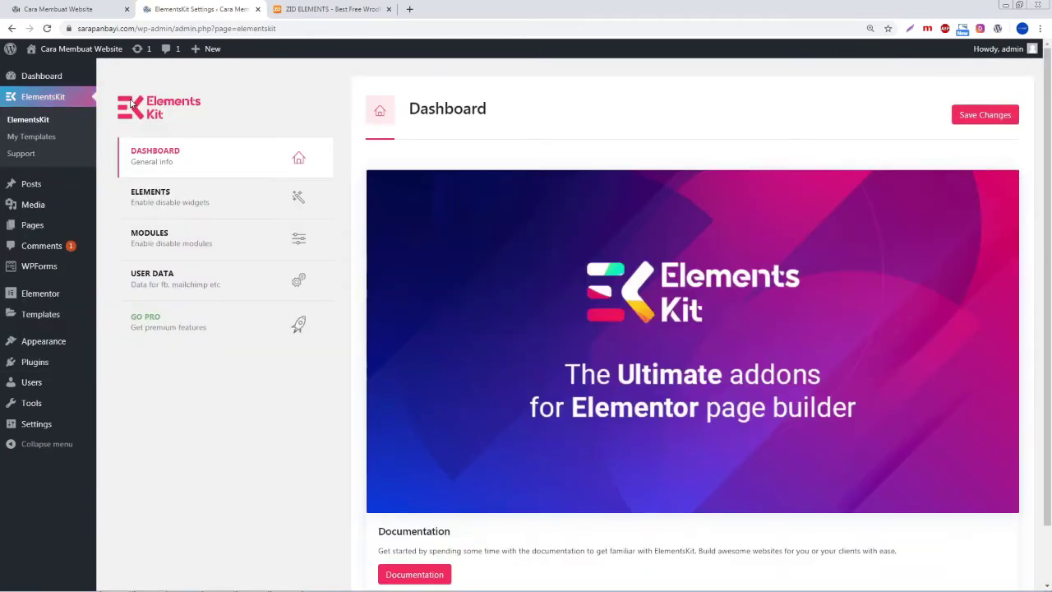
click(190, 205)
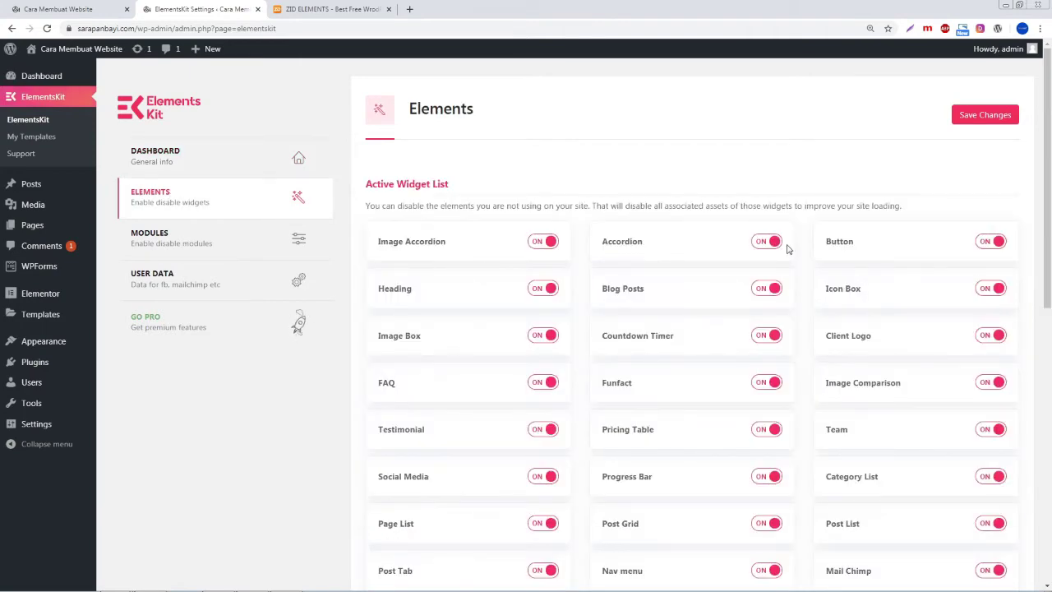
scroll(790, 267, down, 5)
scroll(790, 270, down, 1)
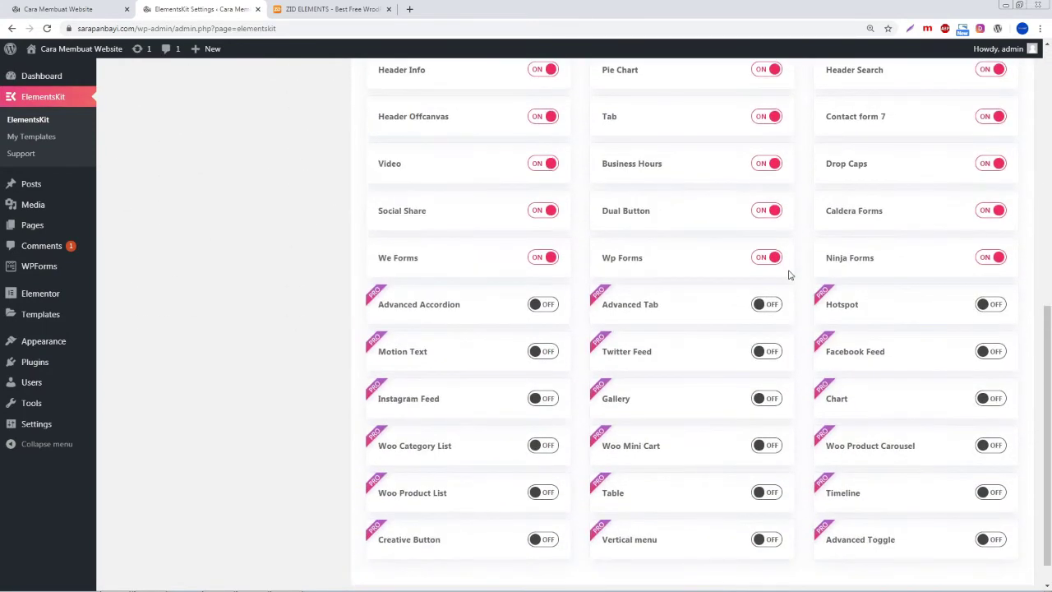
scroll(789, 274, up, 5)
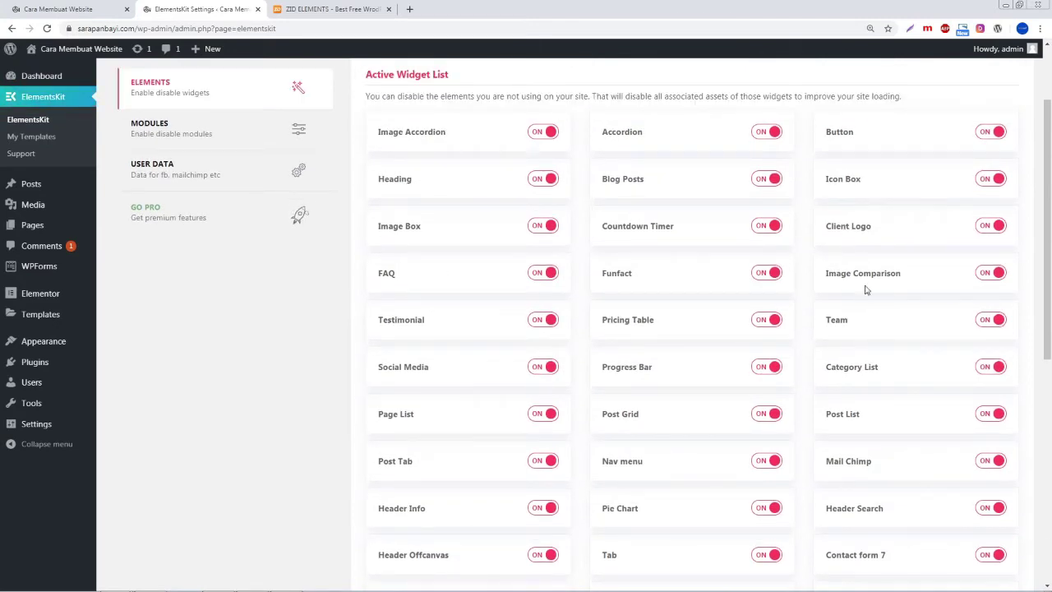
scroll(638, 338, up, 2)
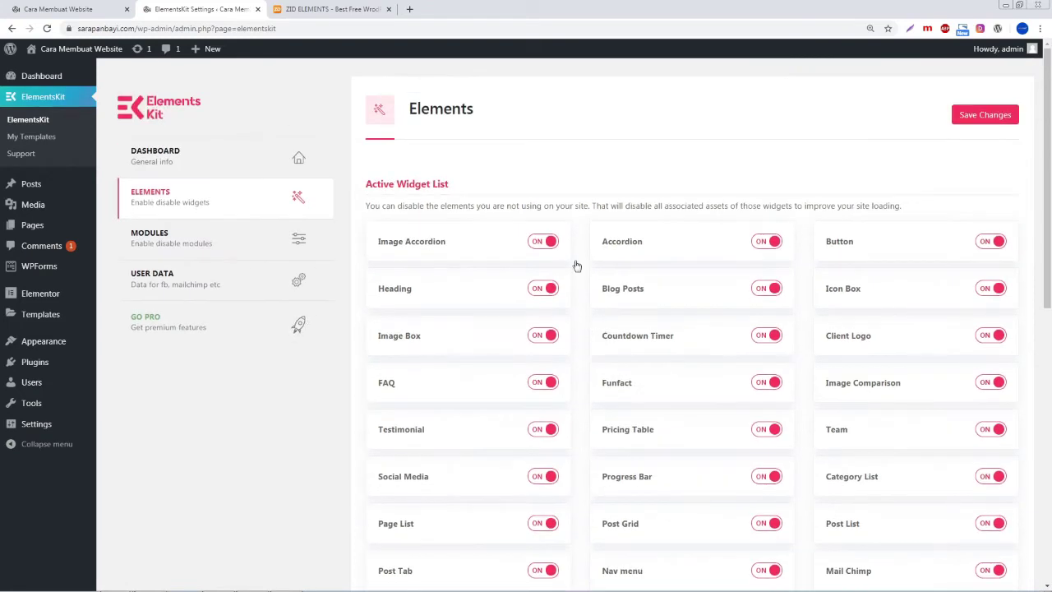
- Open the Header template from the Header Footer Builder for editing with Elementor in a new tab
click(50, 7)
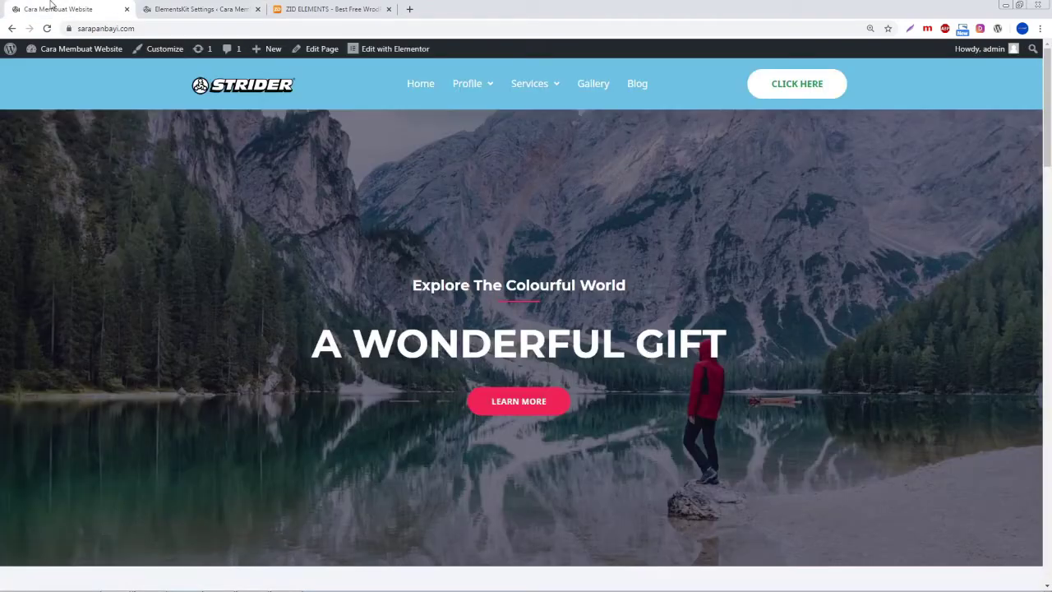
click(197, 9)
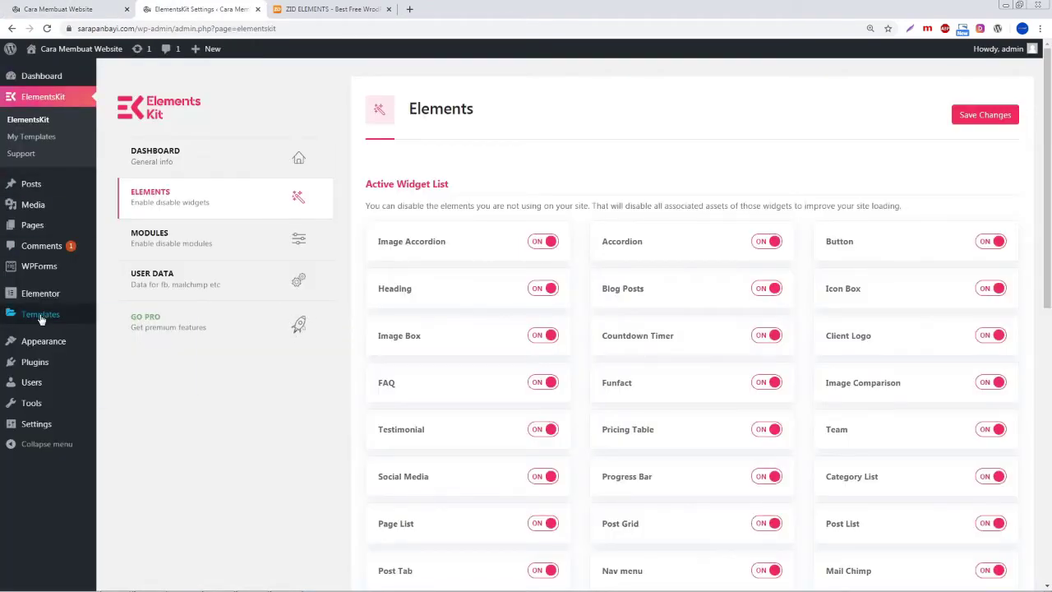
mouse_move(37, 341)
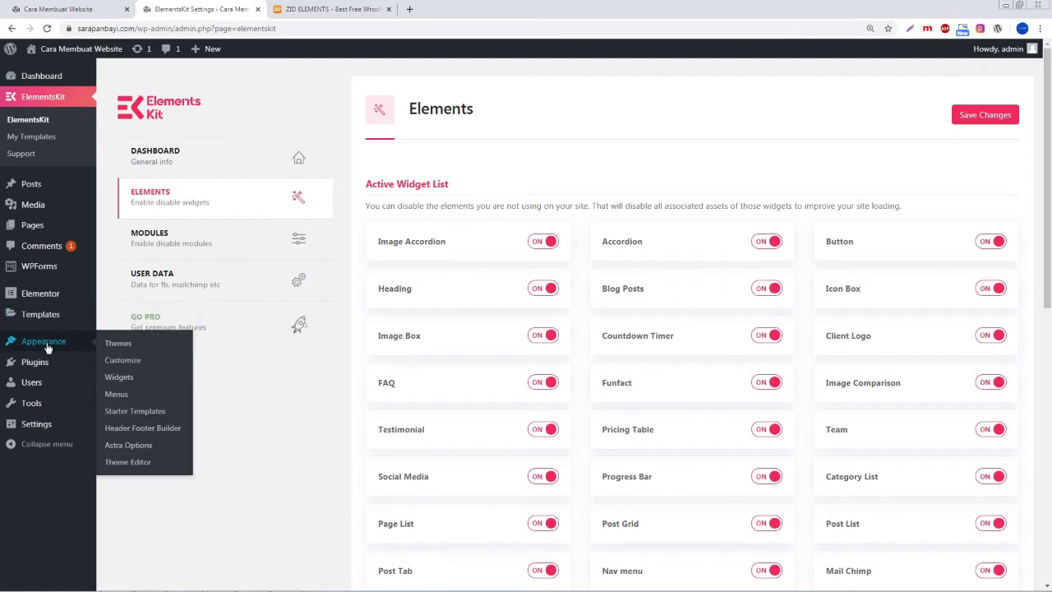
click(138, 429)
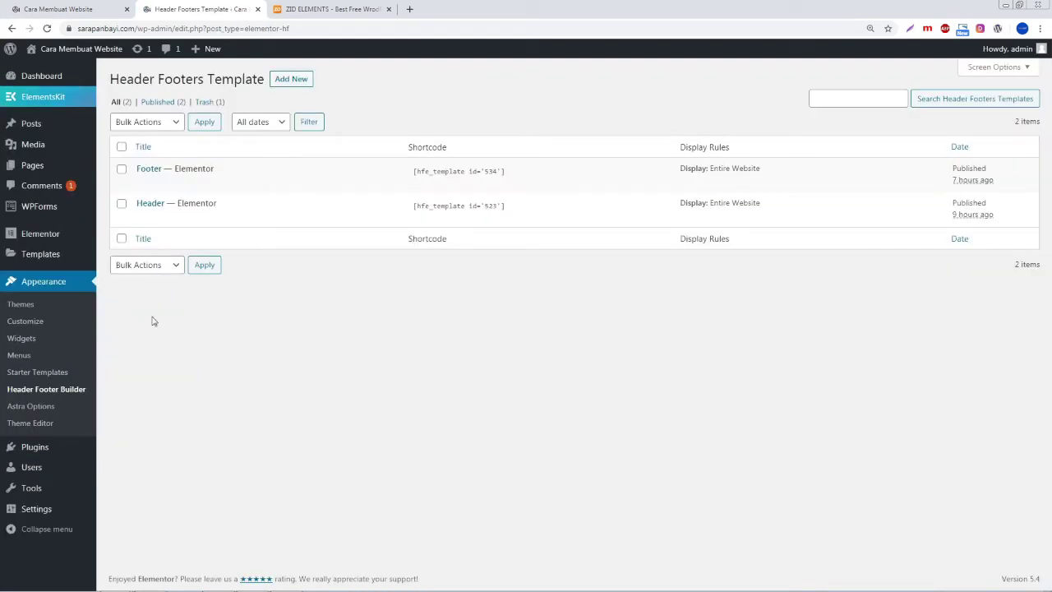
mouse_move(162, 205)
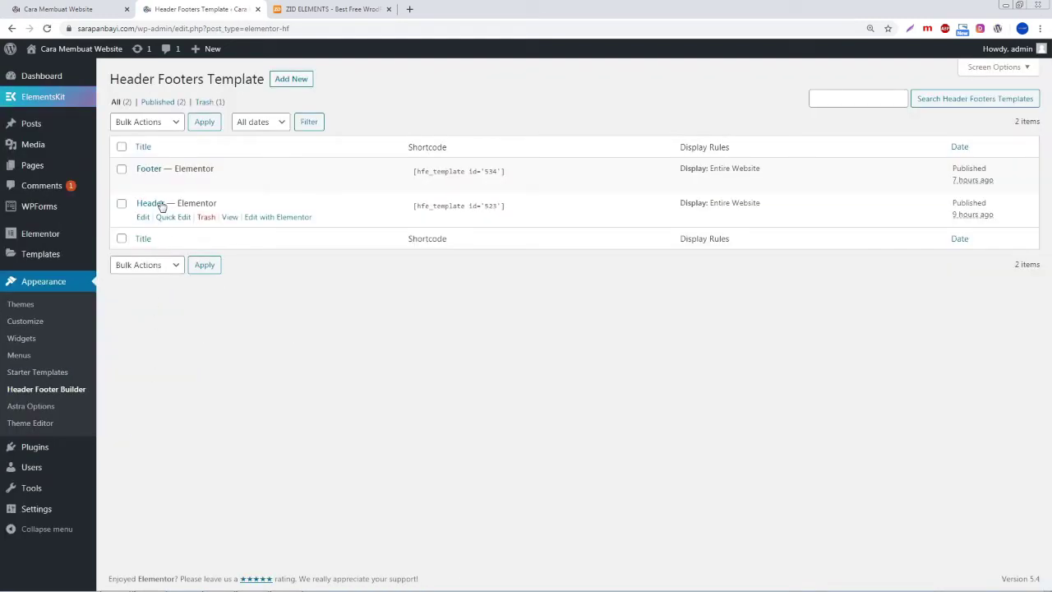
right_click(275, 218)
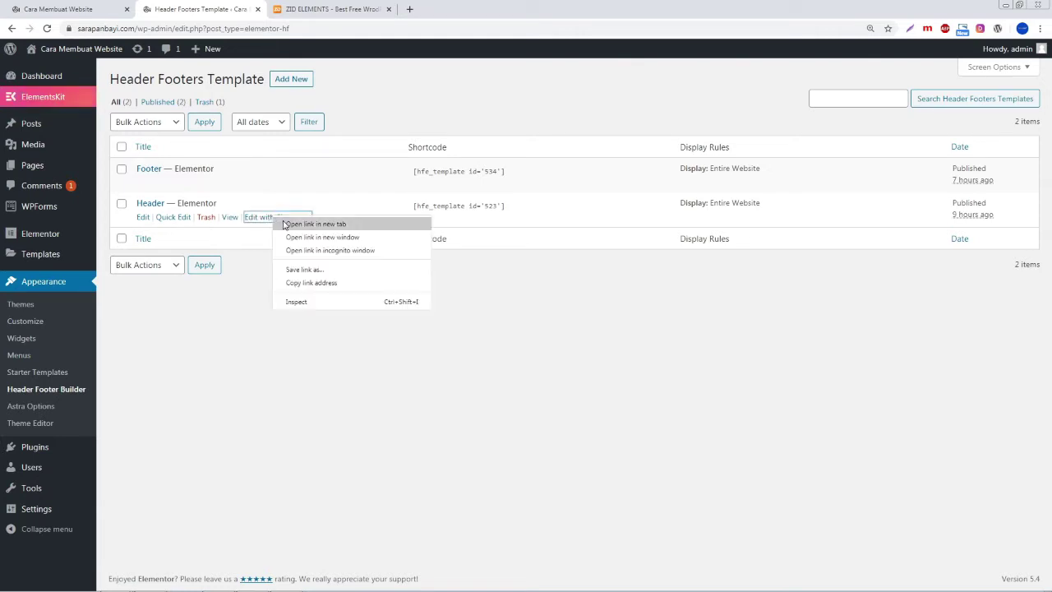
click(315, 223)
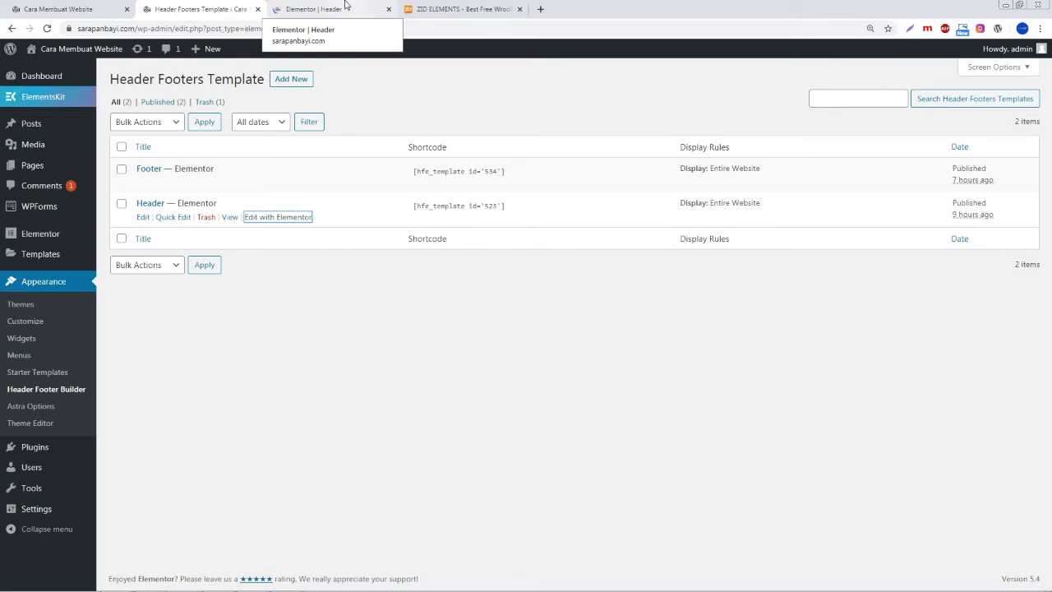
click(345, 4)
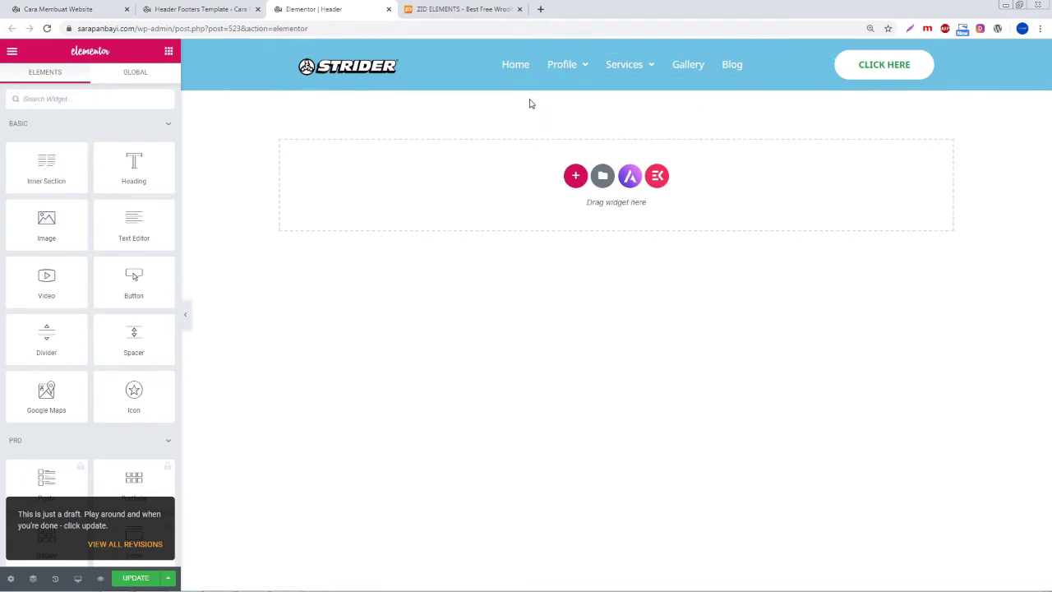
- Delete the existing navigation menu widget from the header section
click(481, 72)
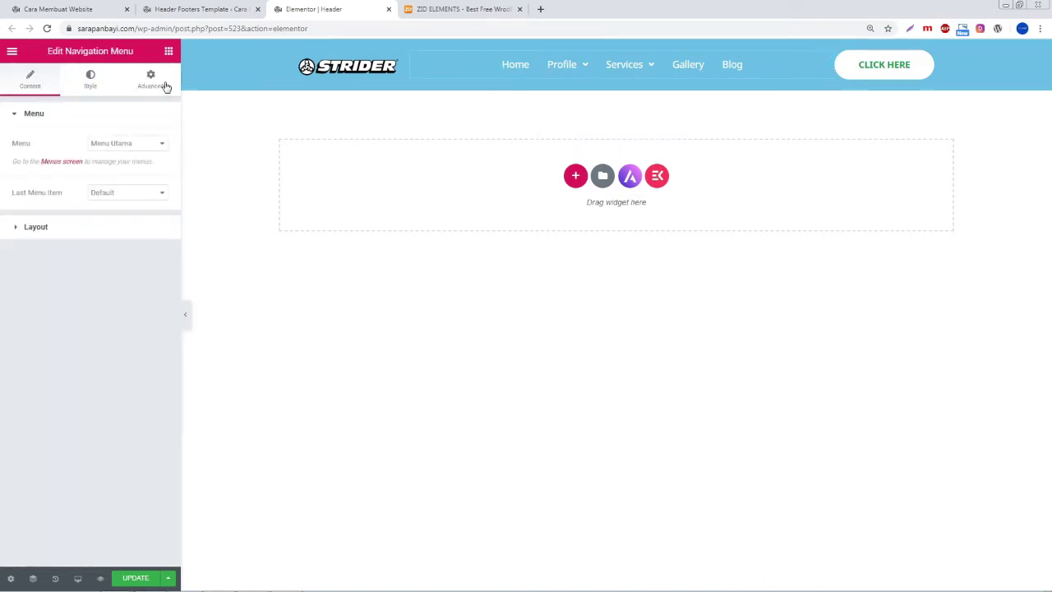
right_click(469, 70)
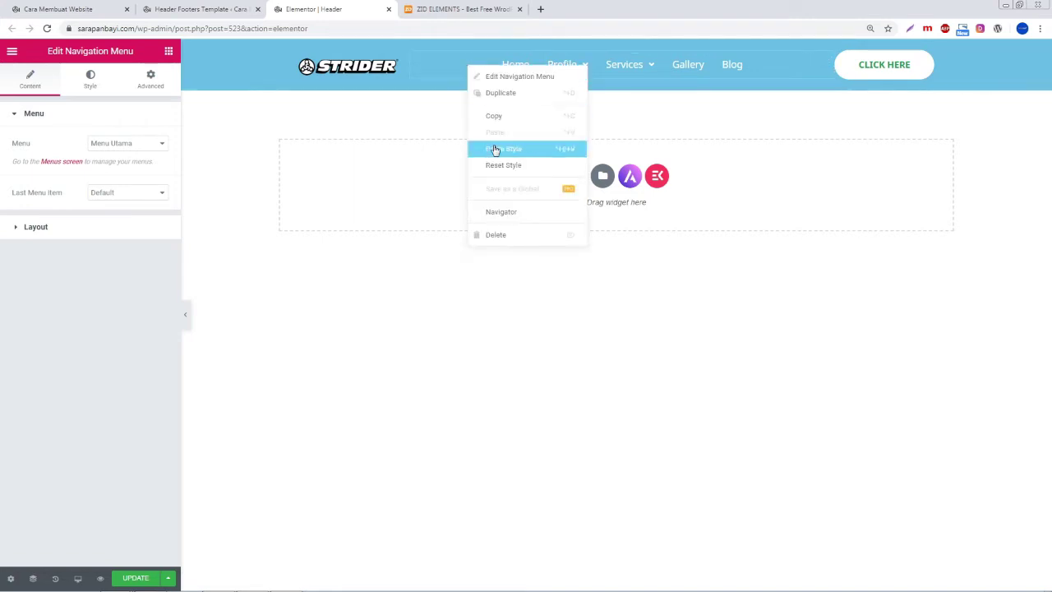
click(506, 237)
- Collapse the Basic, Pro, General and Header, Footer & Blocks widget categories and examine the widgets offered under ElementsKit
scroll(97, 134, down, 1)
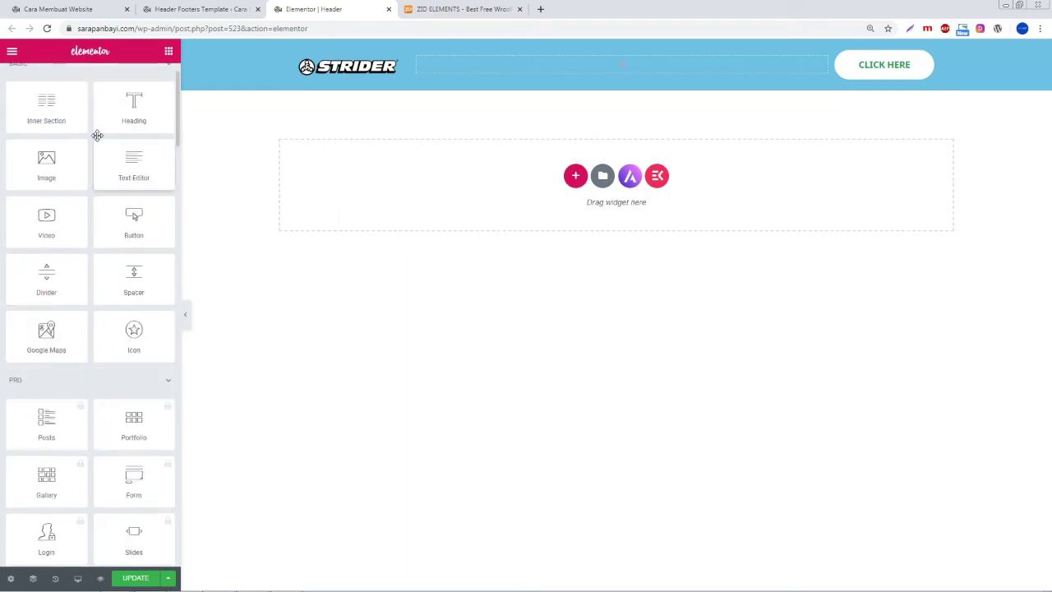
scroll(89, 155, up, 1)
click(82, 125)
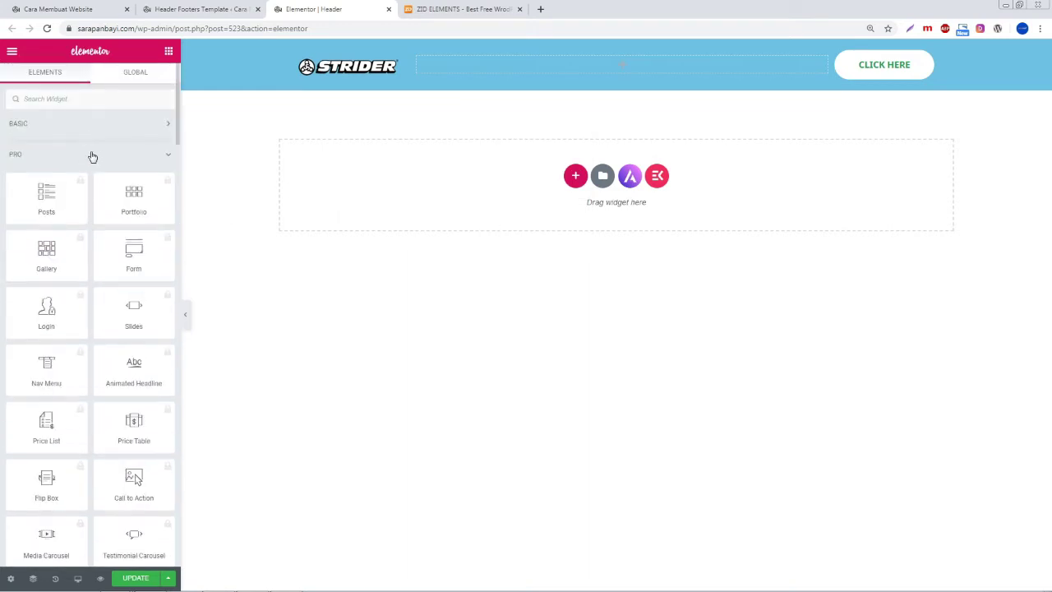
click(91, 155)
click(98, 186)
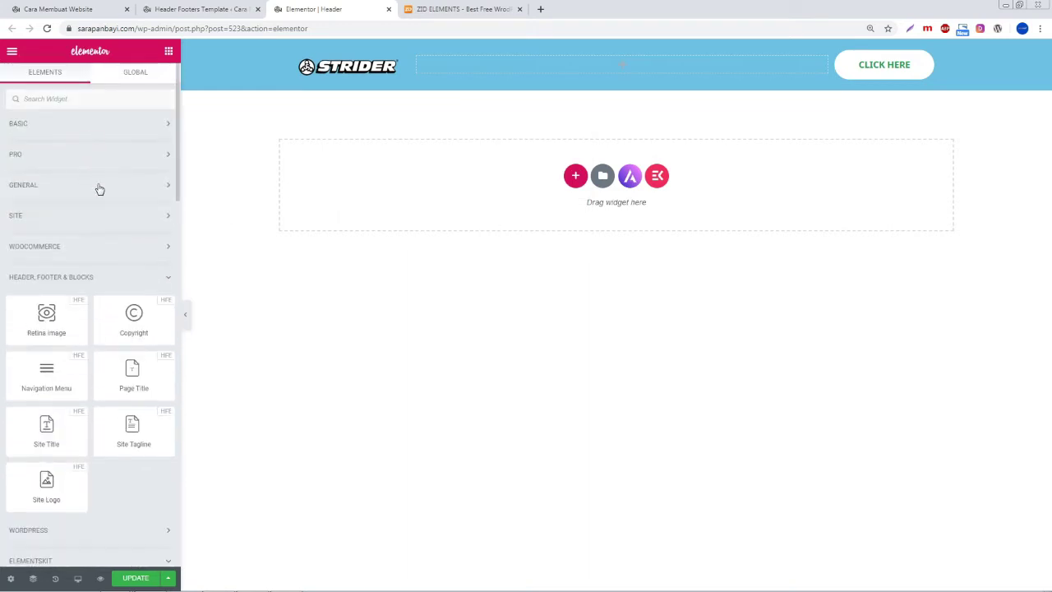
click(99, 277)
scroll(99, 332, down, 4)
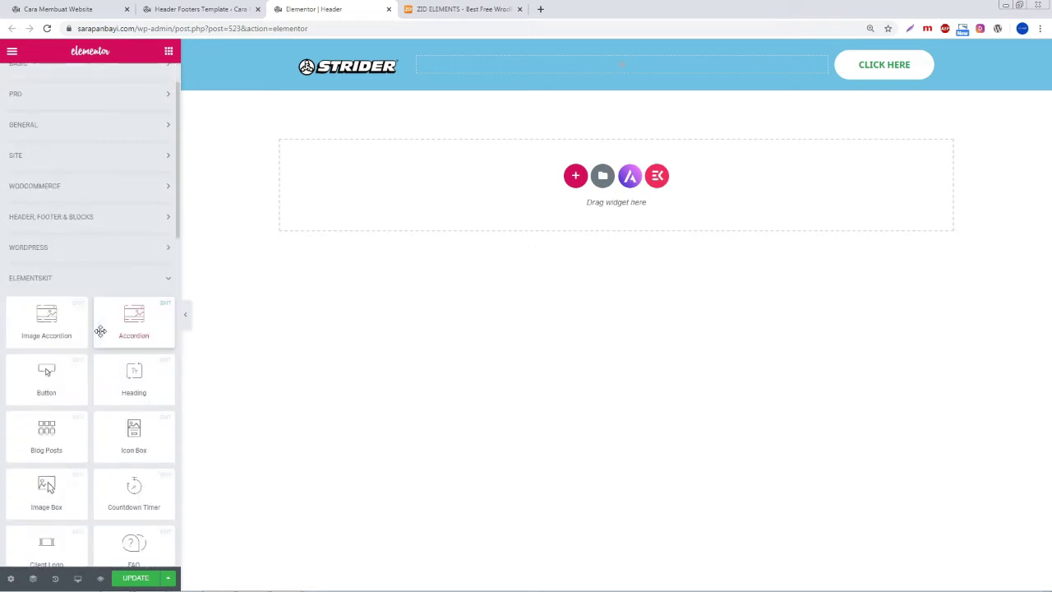
scroll(99, 333, down, 7)
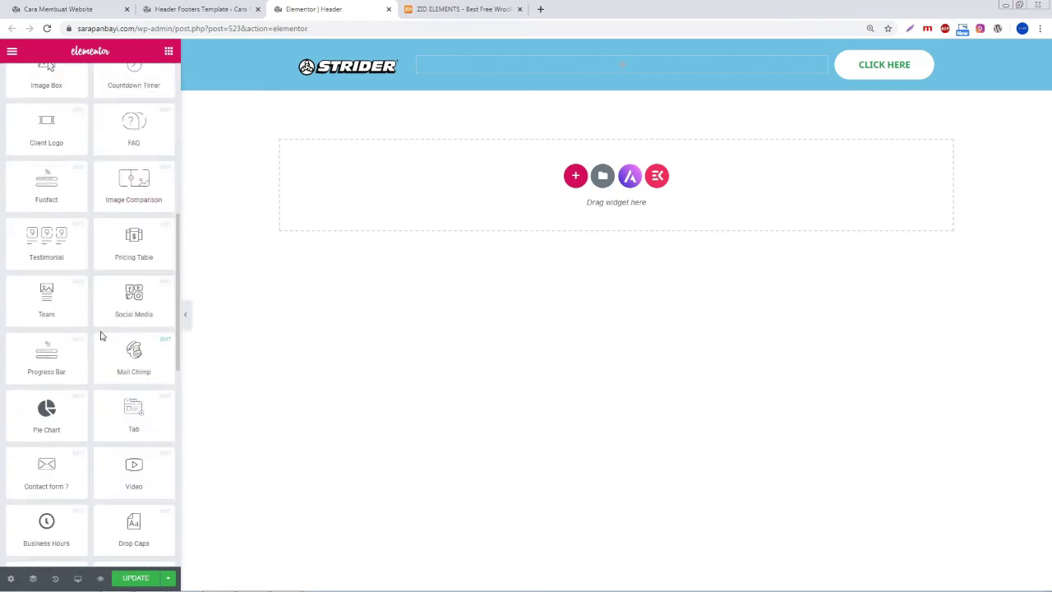
scroll(101, 335, down, 2)
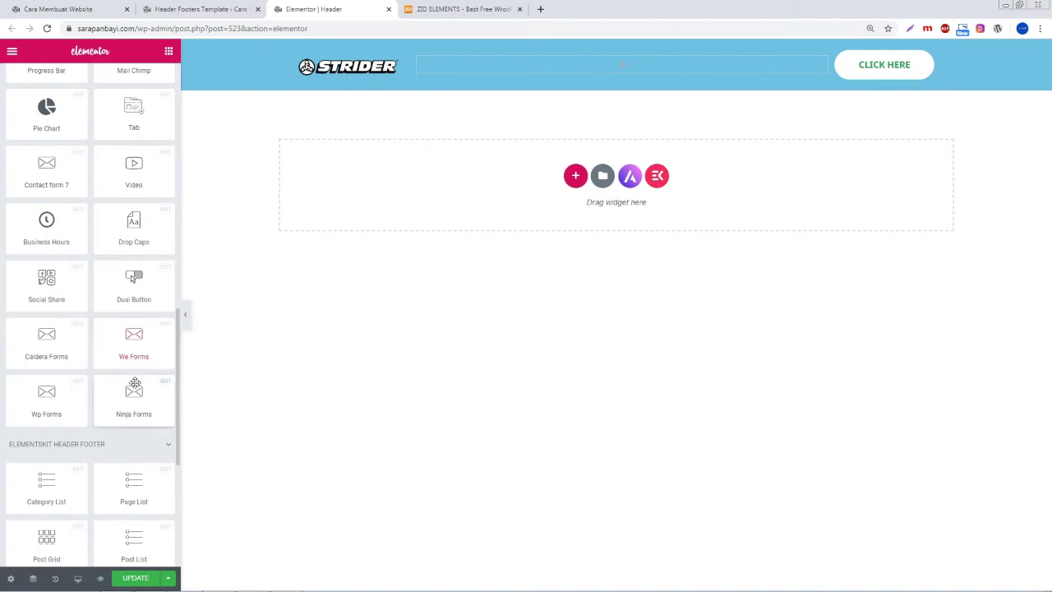
scroll(115, 378, up, 4)
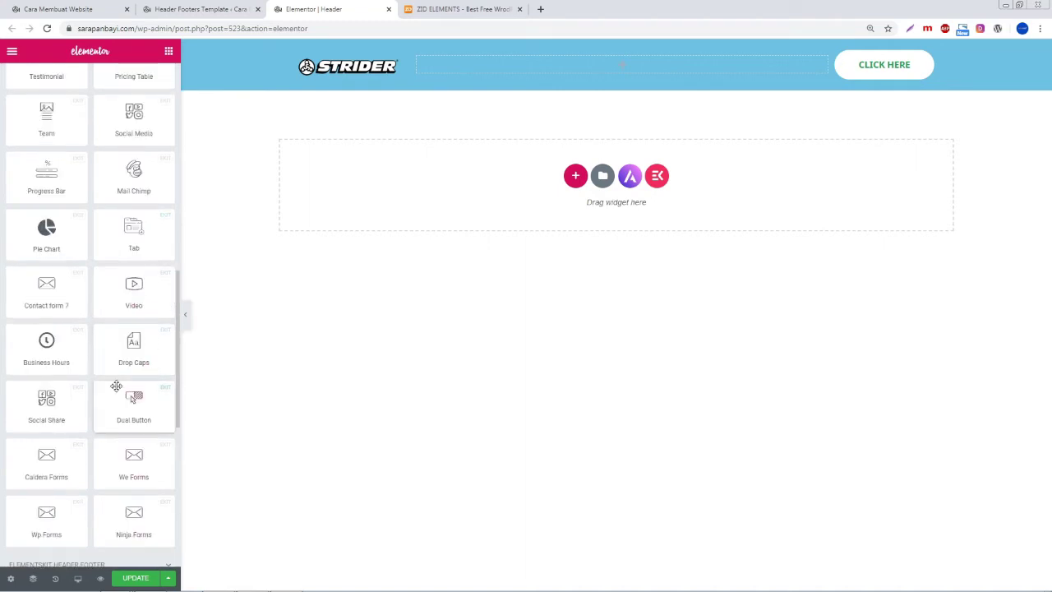
scroll(132, 286, up, 5)
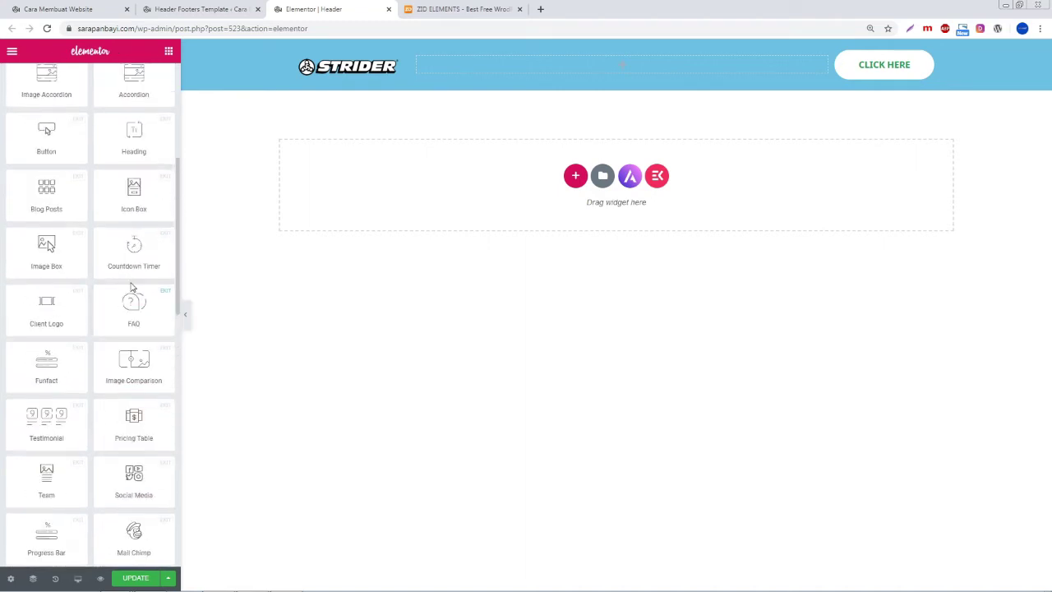
scroll(131, 286, down, 2)
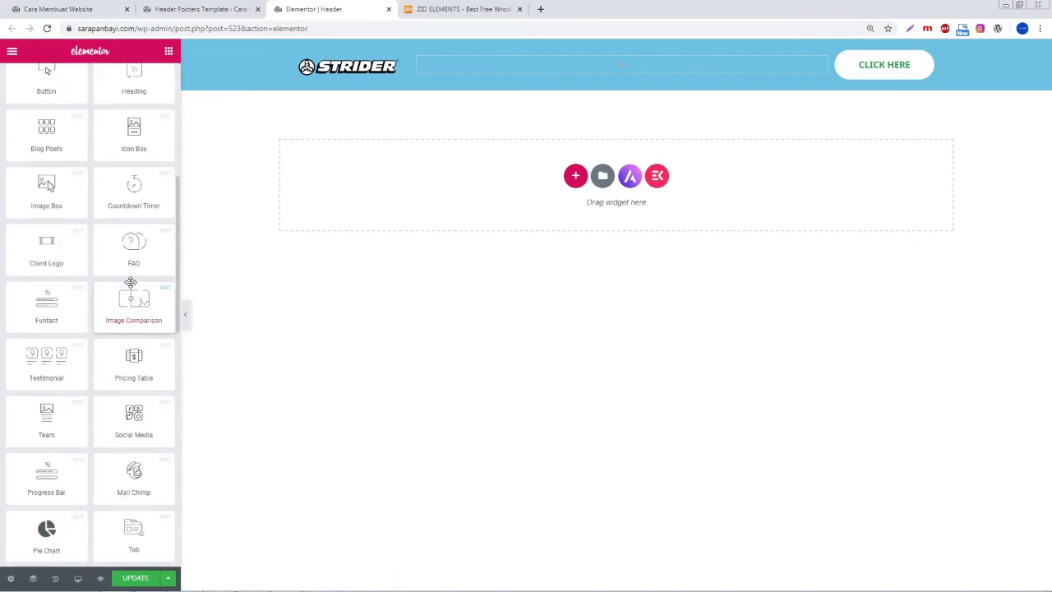
scroll(131, 283, up, 6)
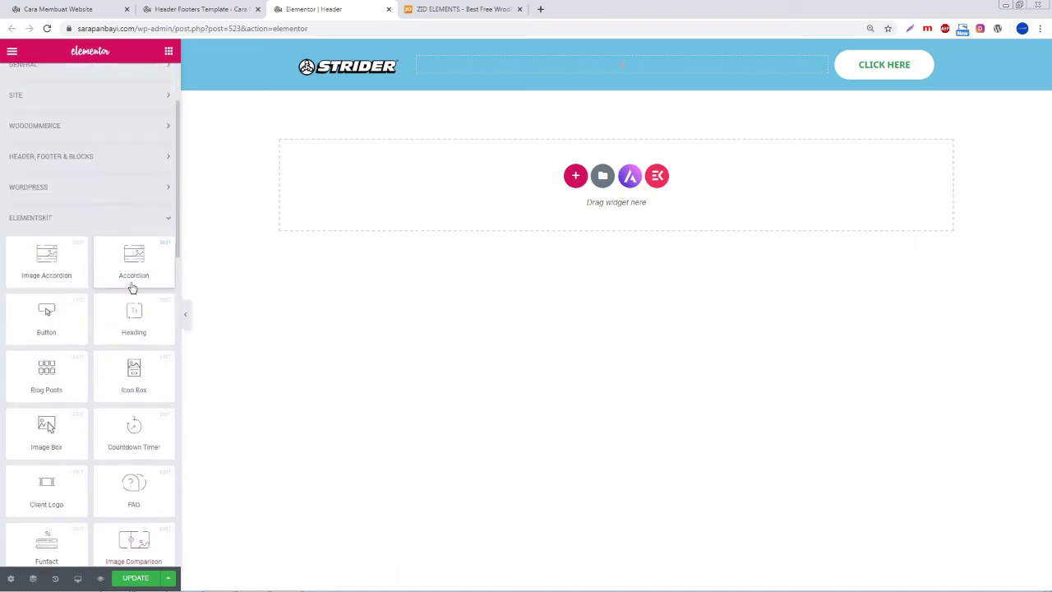
- Search the widgets for "menu" and place the ElementsKit Nav menu widget in the header's empty middle column
click(76, 98)
text(menu)
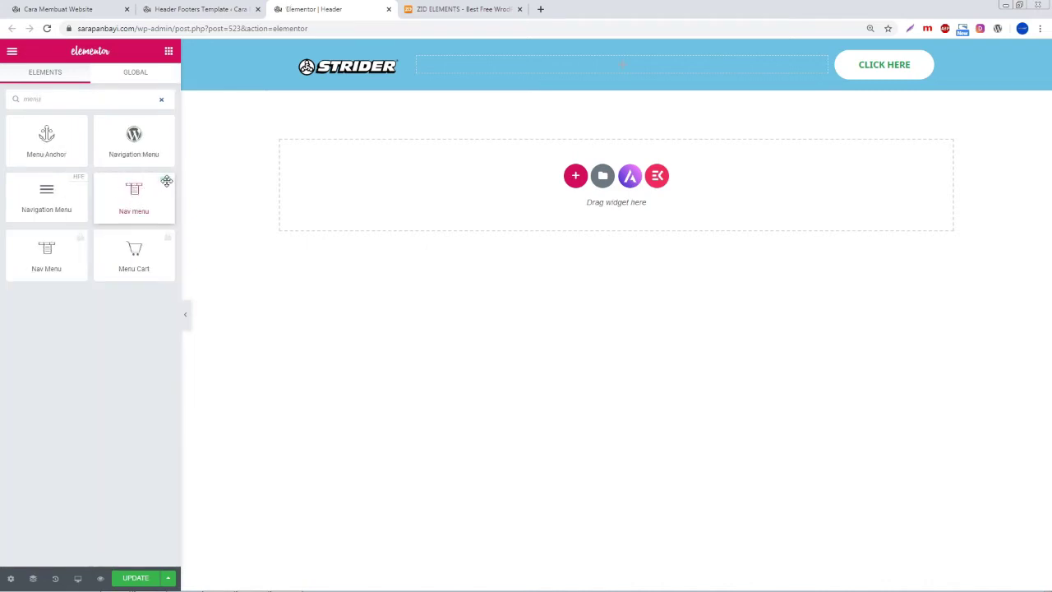
drag(166, 181, 334, 502)
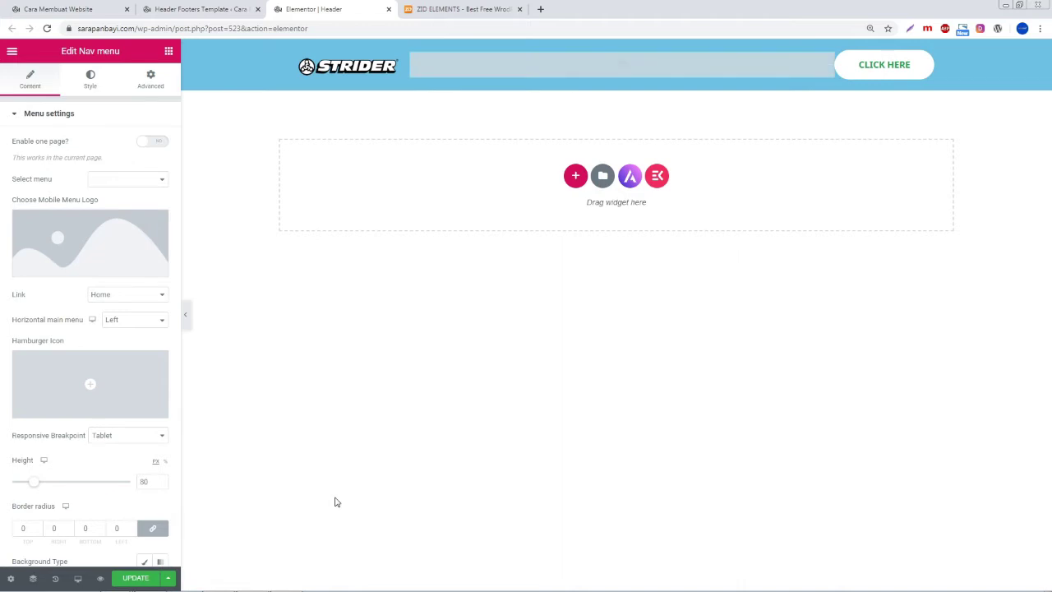
- Assign Menu Utama to the Nav menu widget and set its horizontal main menu position to Center
click(148, 179)
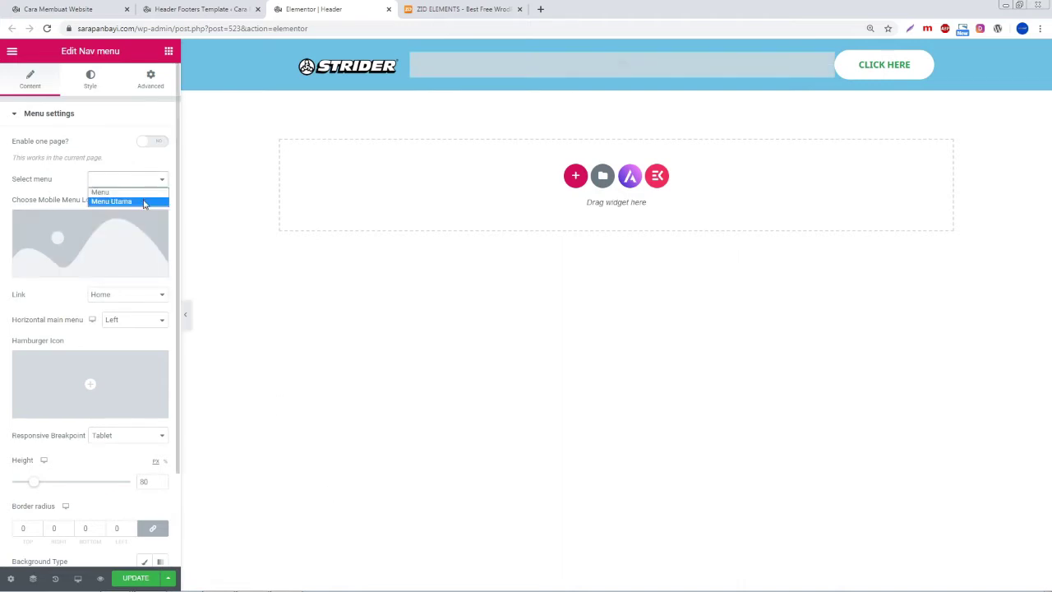
click(144, 202)
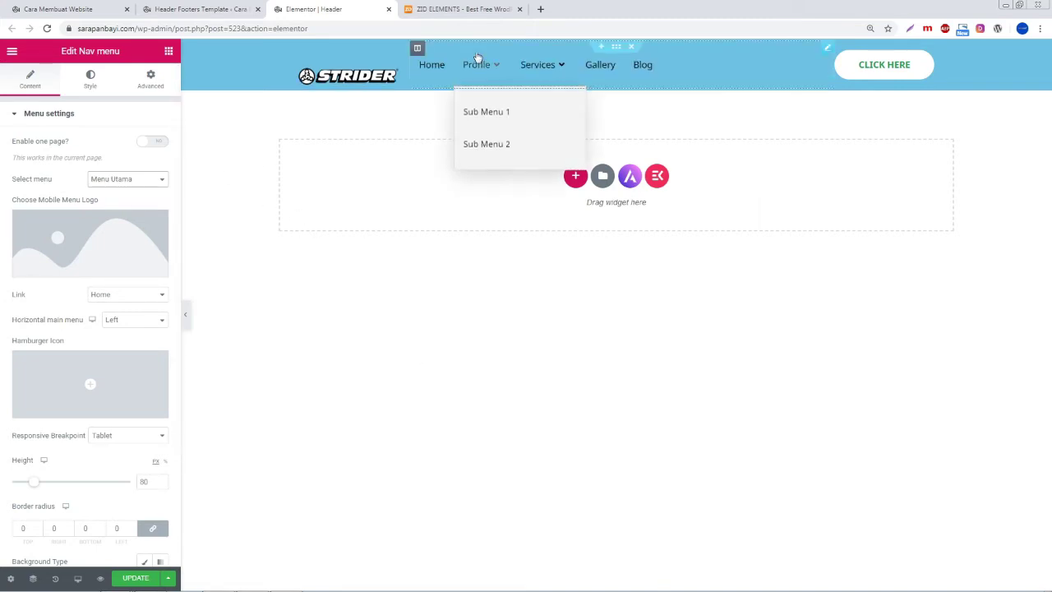
mouse_move(478, 64)
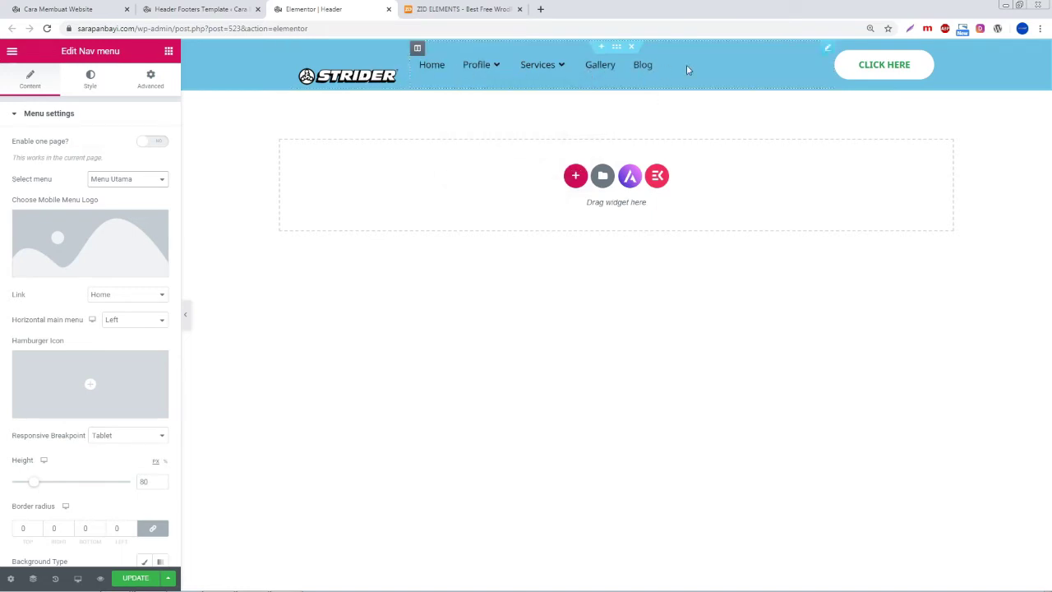
click(96, 100)
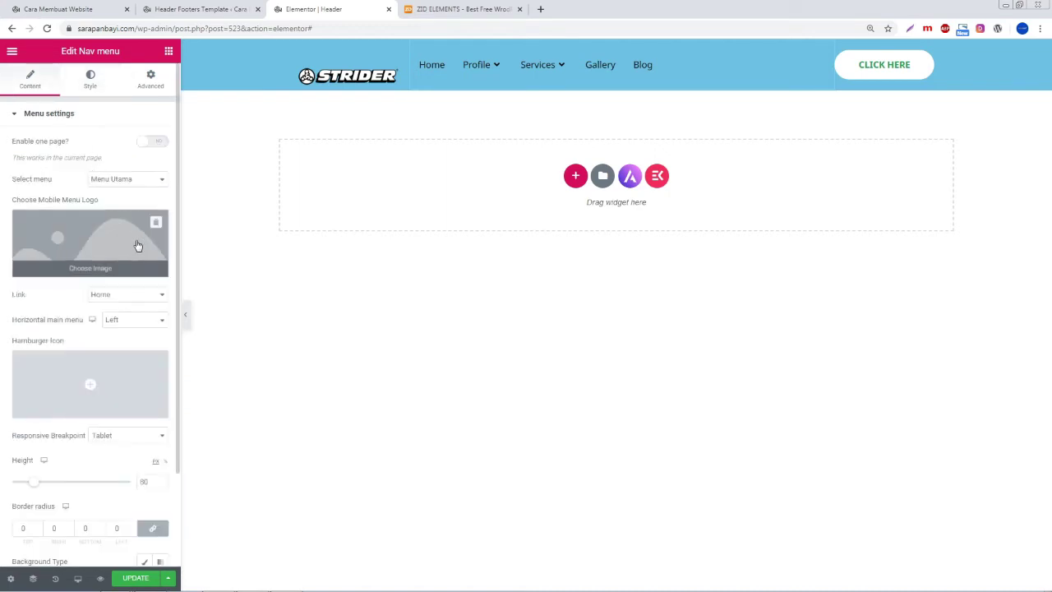
scroll(135, 271, down, 2)
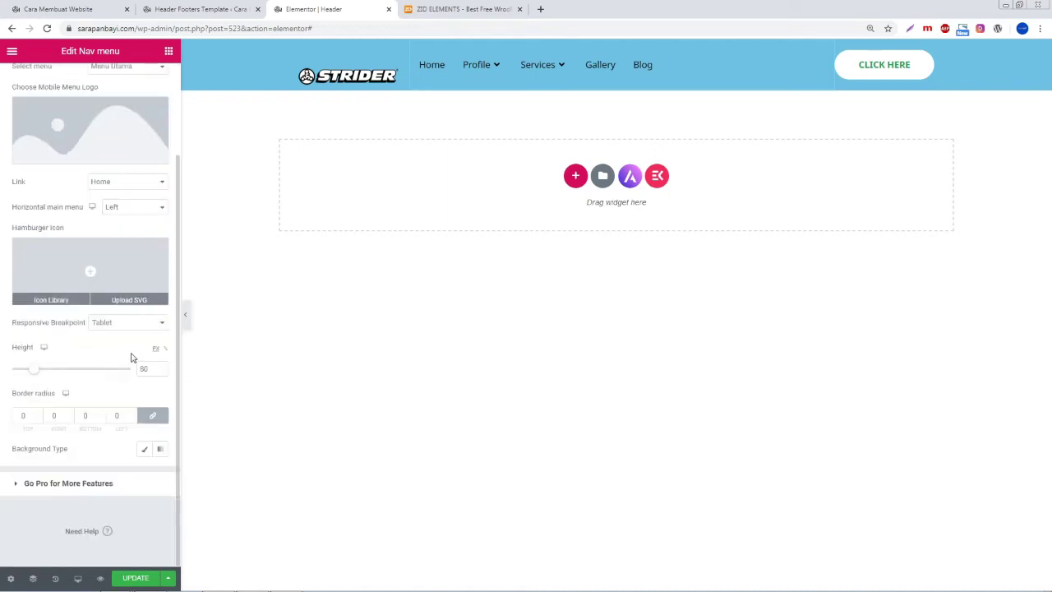
click(129, 208)
click(133, 229)
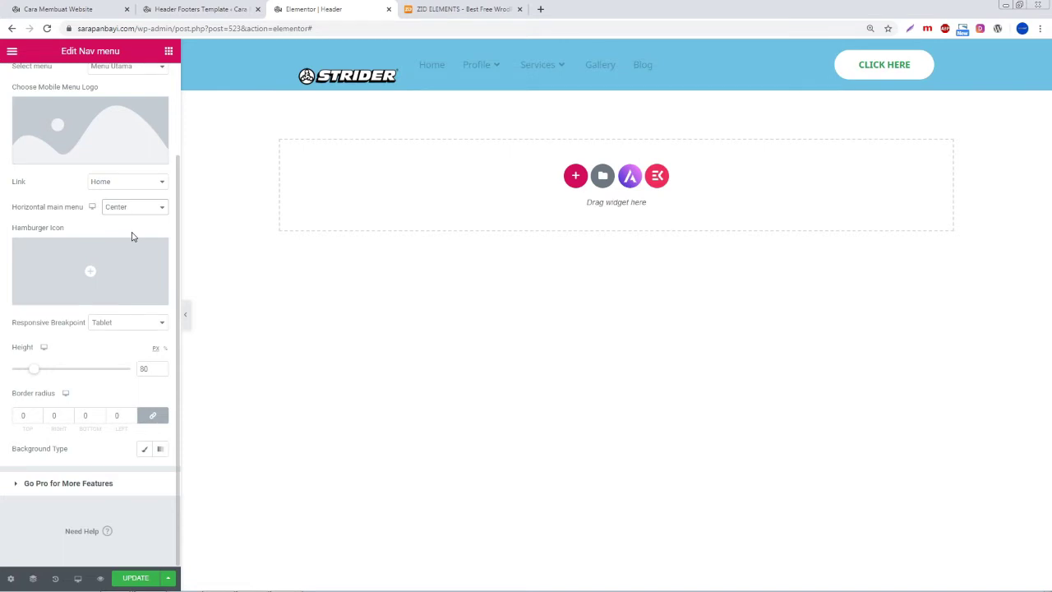
mouse_move(589, 80)
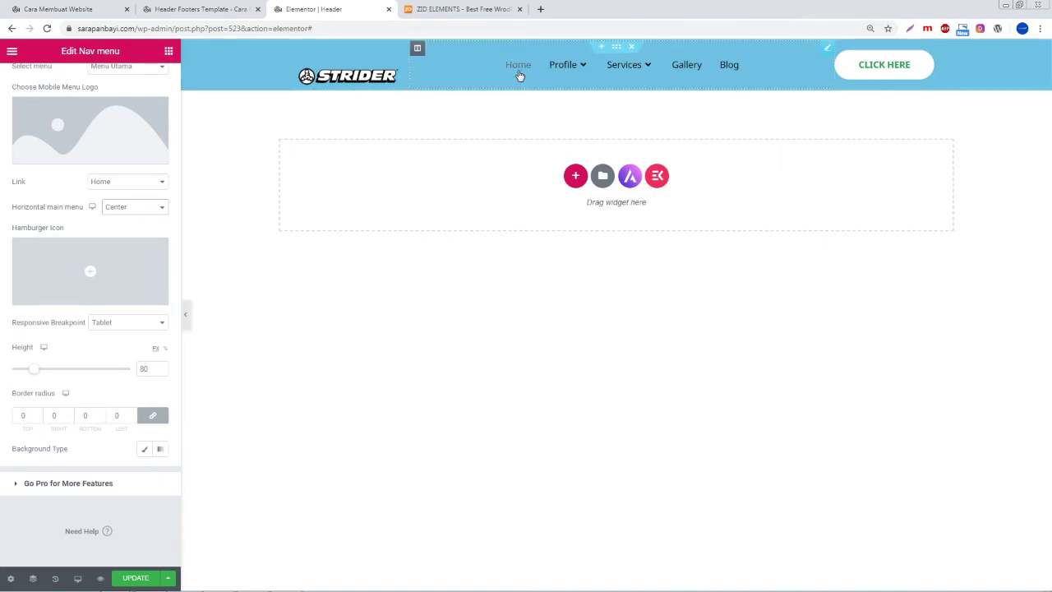
- Set the normal item text color of the Nav menu to white (#FFFFFF) in the menu item style
scroll(124, 190, up, 3)
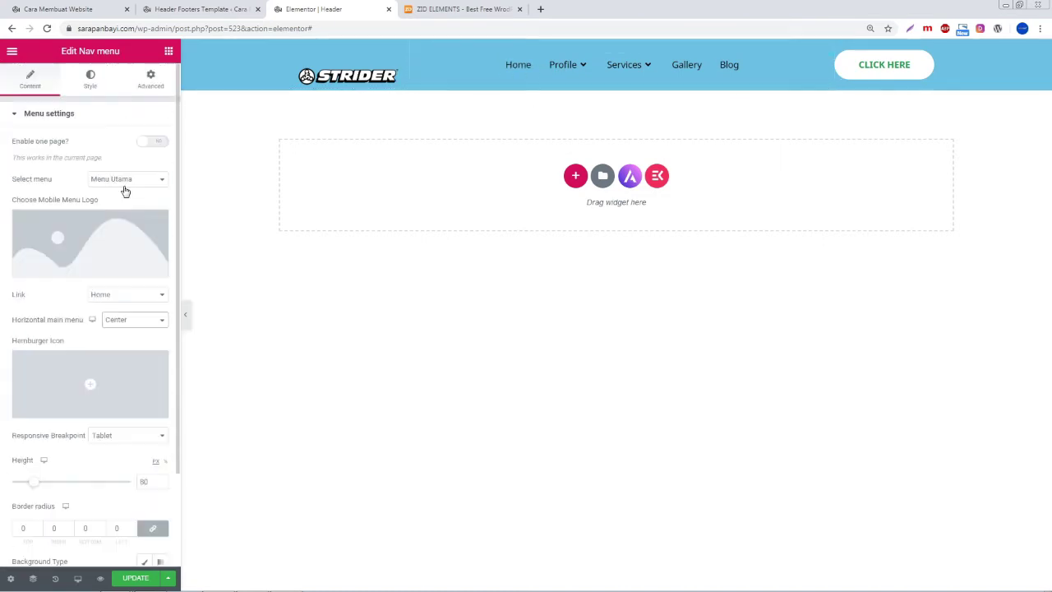
click(92, 82)
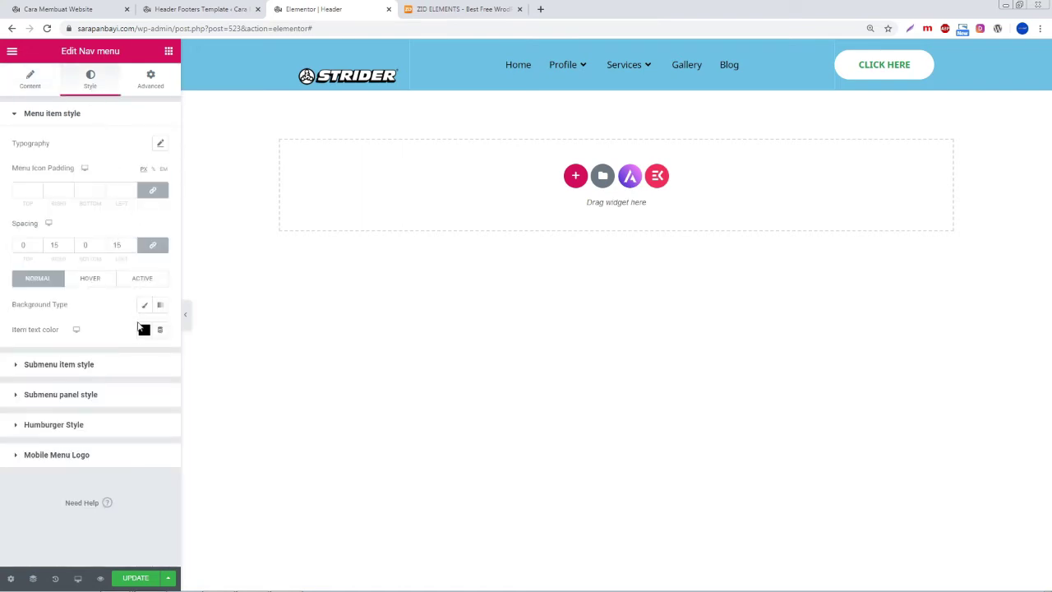
click(144, 331)
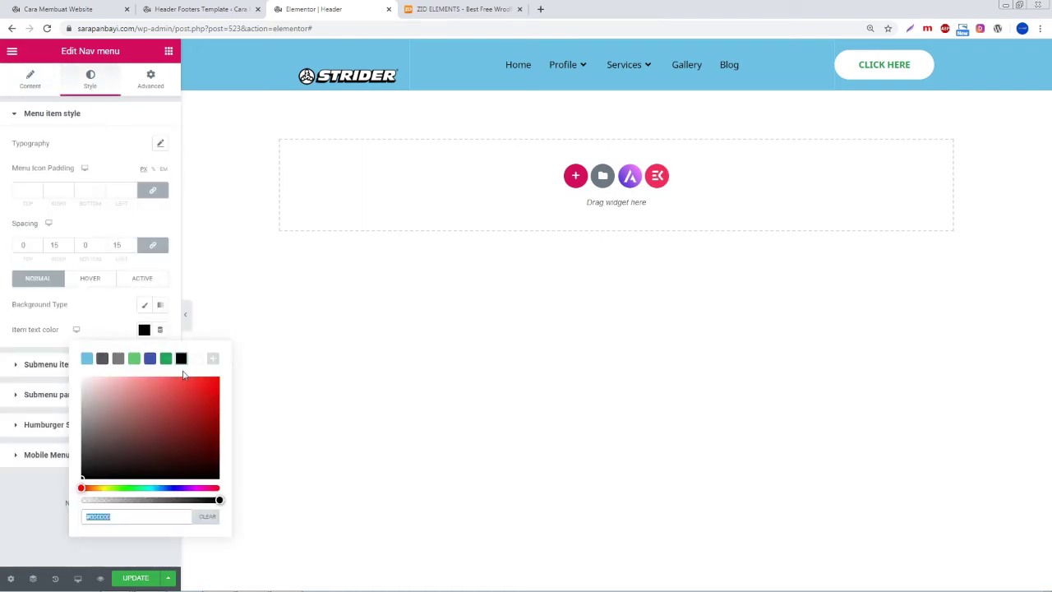
click(196, 359)
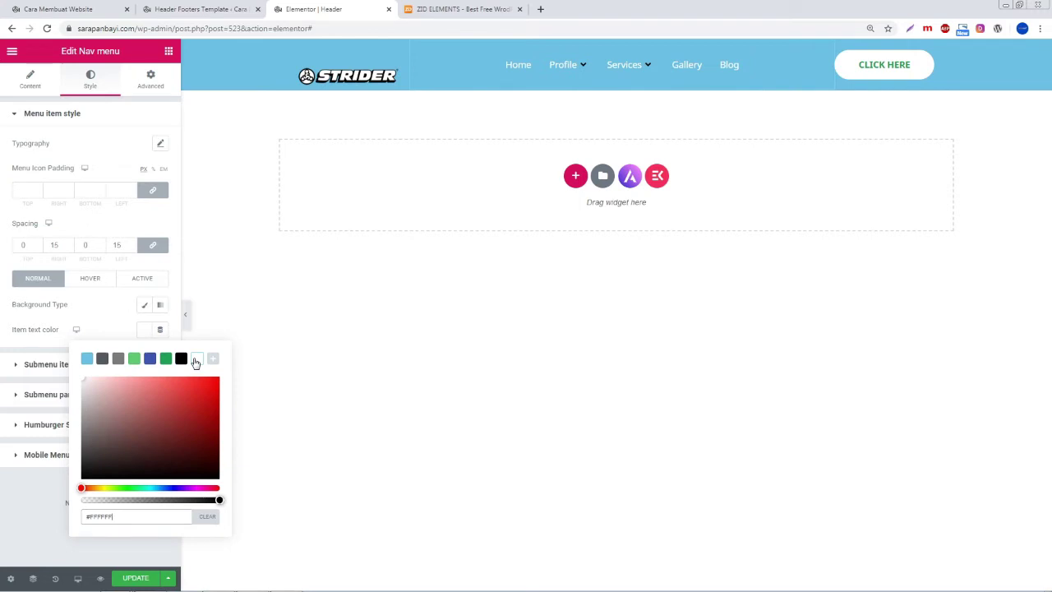
click(113, 310)
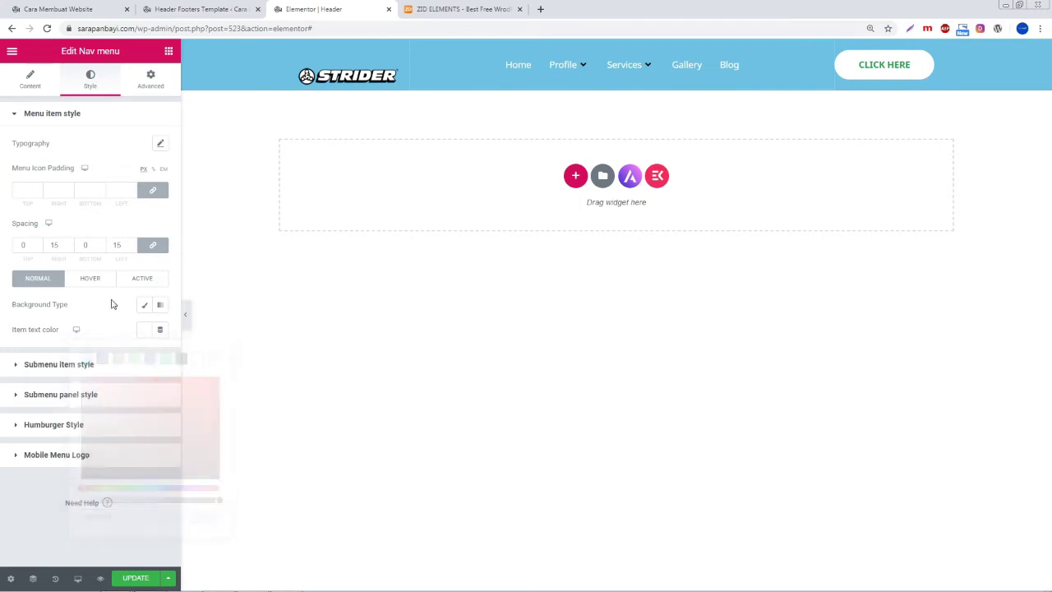
click(146, 331)
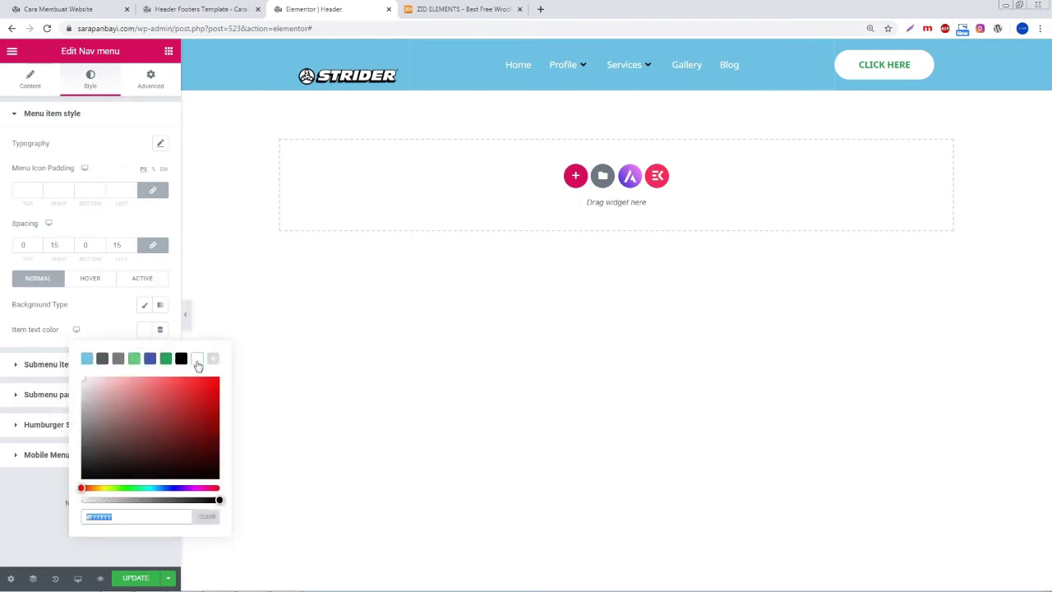
click(118, 325)
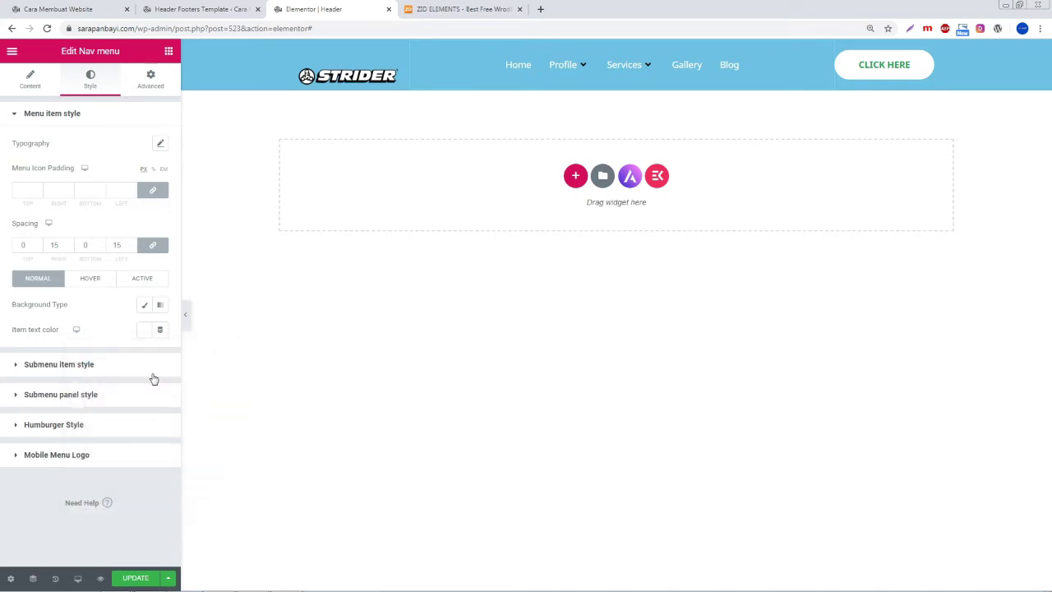
- Update the header template, then reload the site's front page to check the new menu and its Profile submenu
click(133, 580)
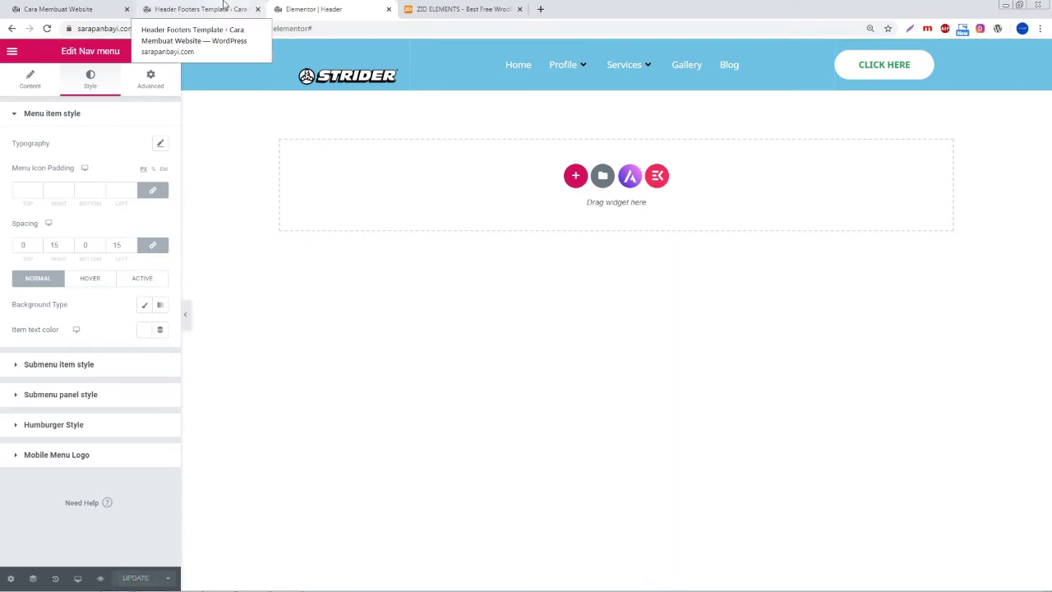
click(205, 9)
click(82, 9)
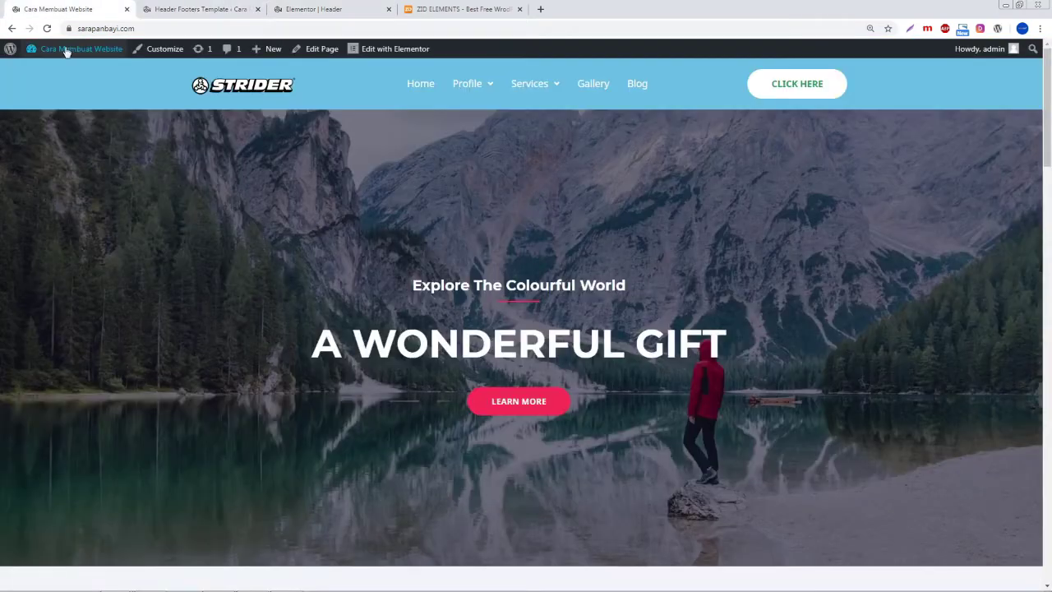
click(48, 29)
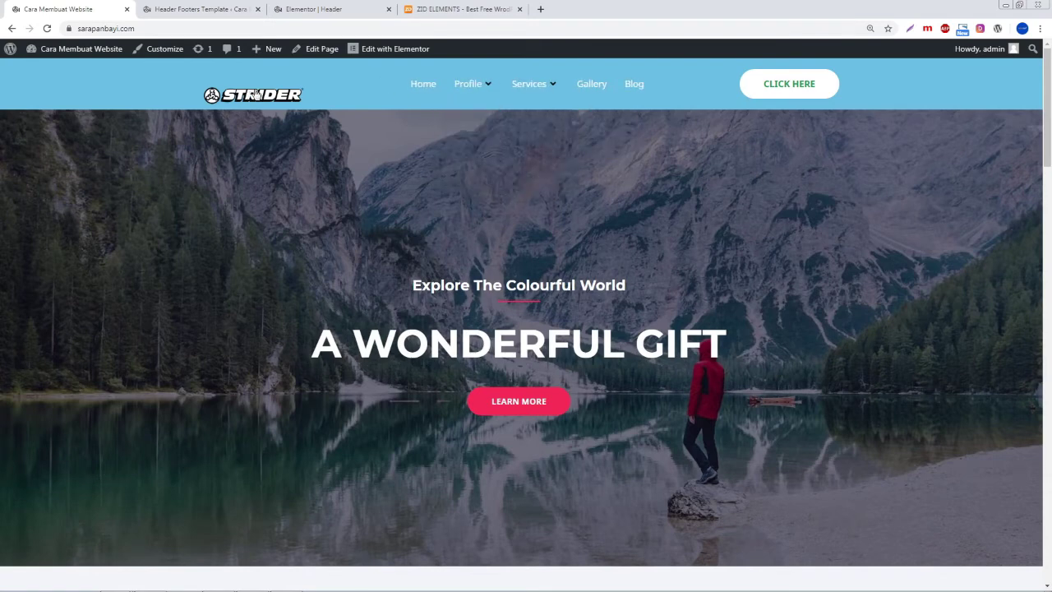
mouse_move(479, 87)
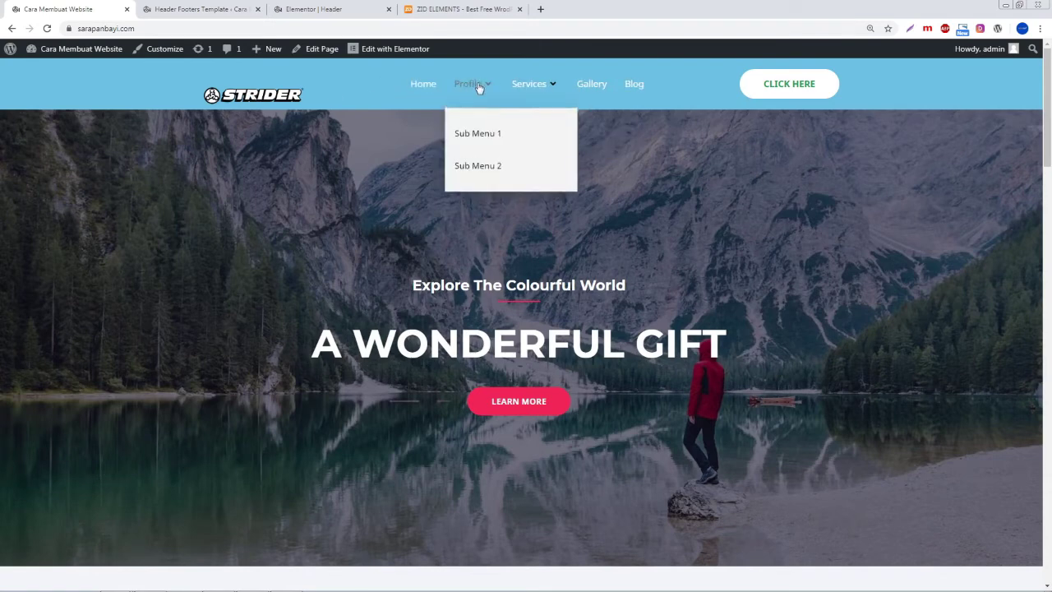
- View the Block Kits mega menu on the ZID Elements site for reference and return to the WordPress Header Footers Template page
click(447, 9)
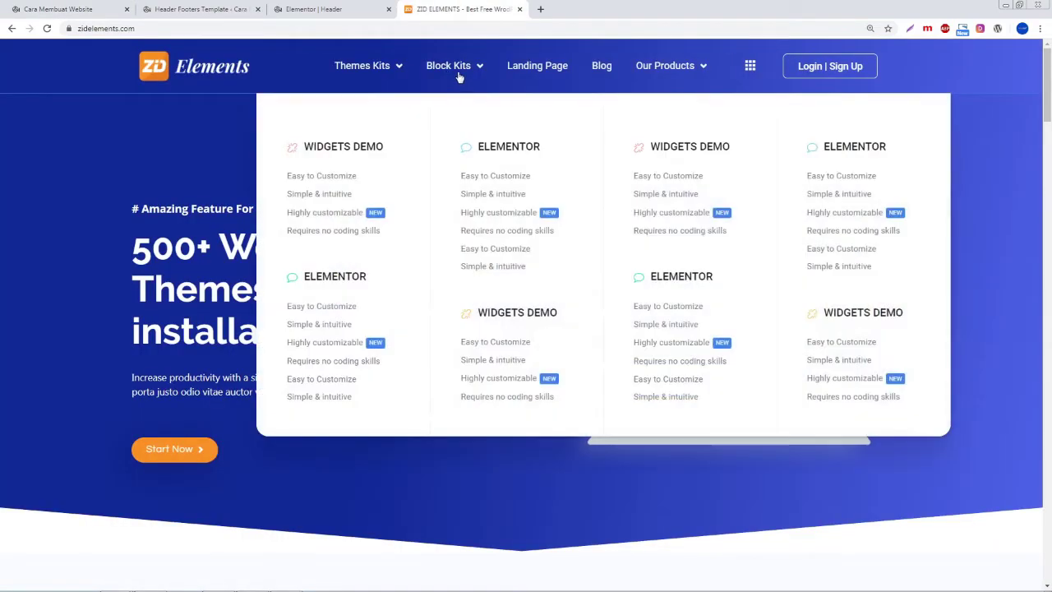
click(357, 10)
click(213, 8)
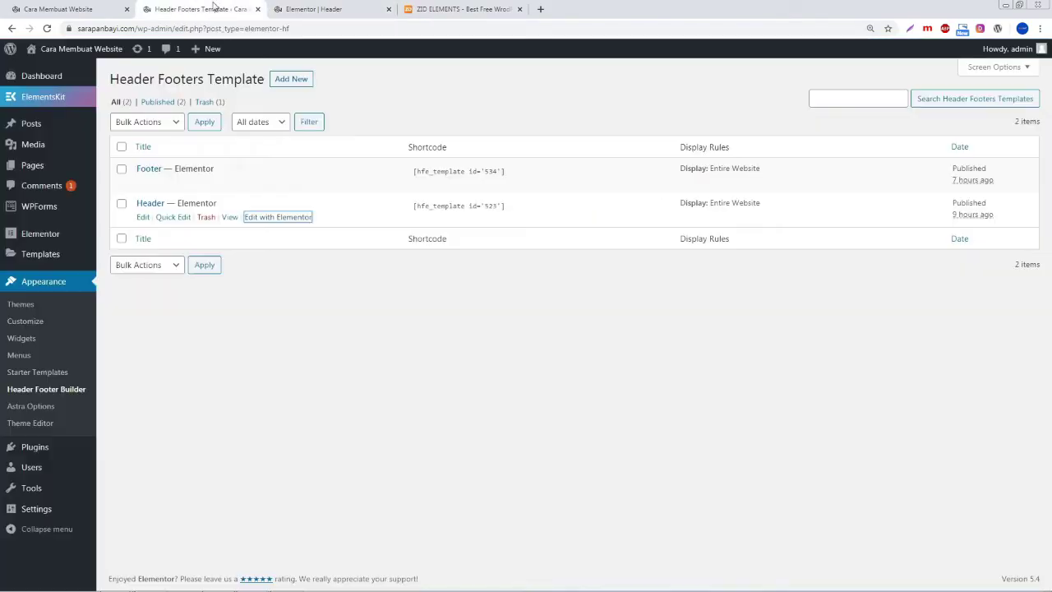
mouse_move(34, 268)
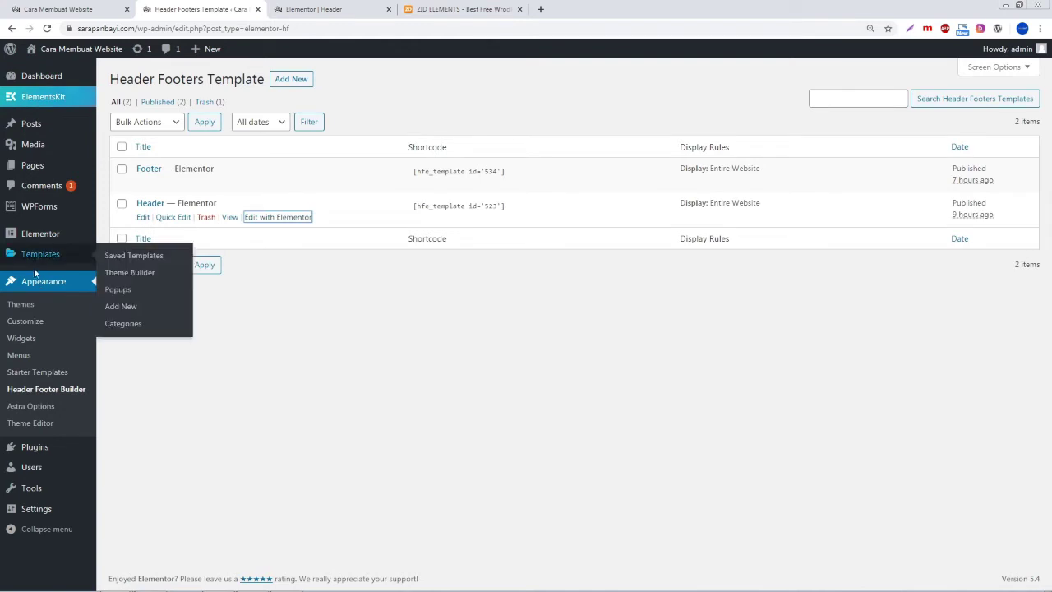
- Open the Menus page and remove Sub Menu 1 and Sub Menu 2 under Profile from Menu Utama
click(15, 356)
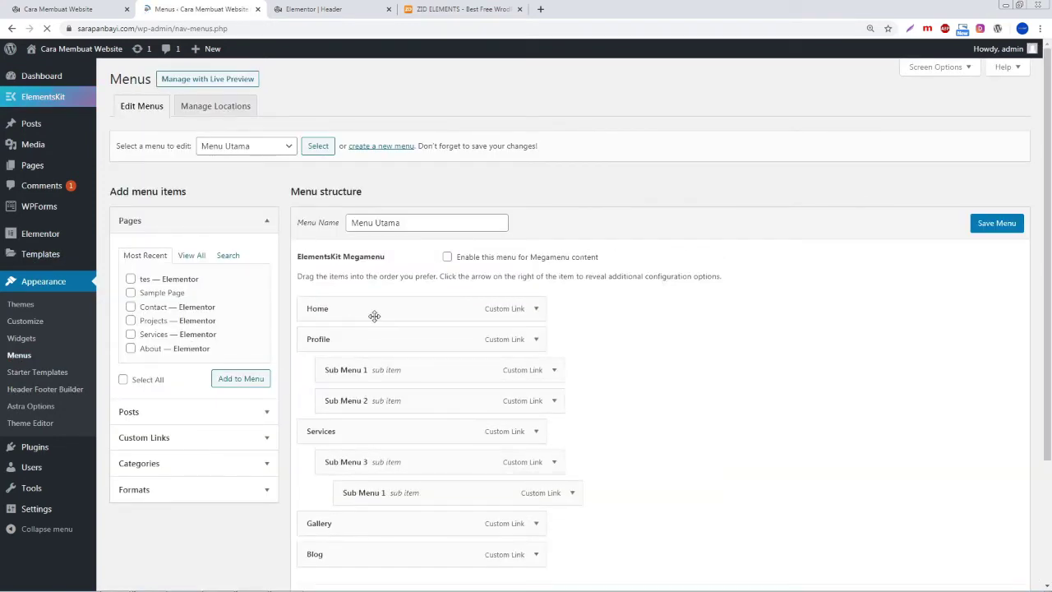
scroll(422, 329, down, 1)
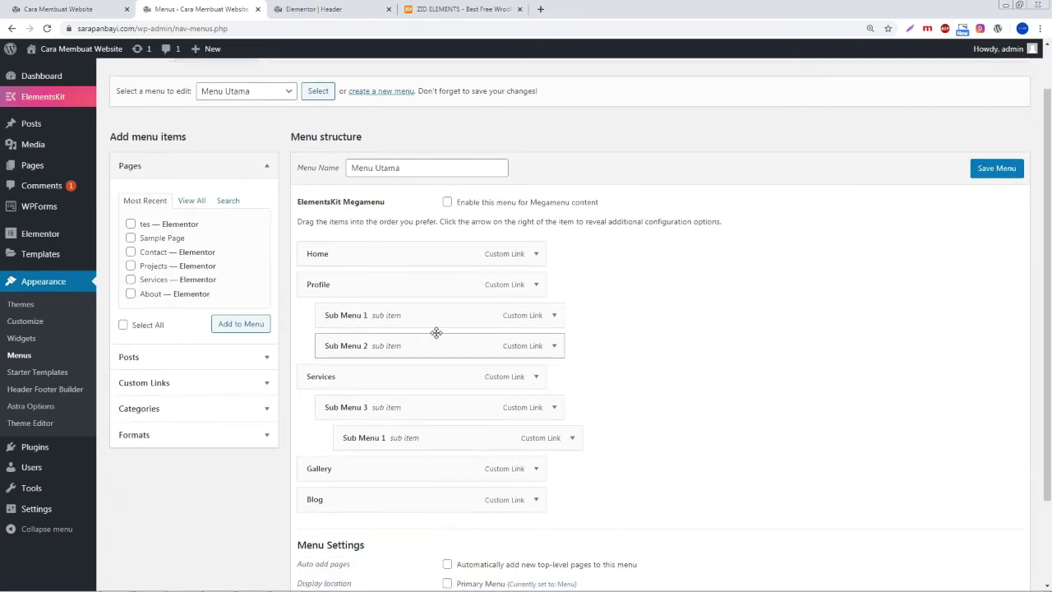
click(554, 315)
scroll(519, 333, down, 2)
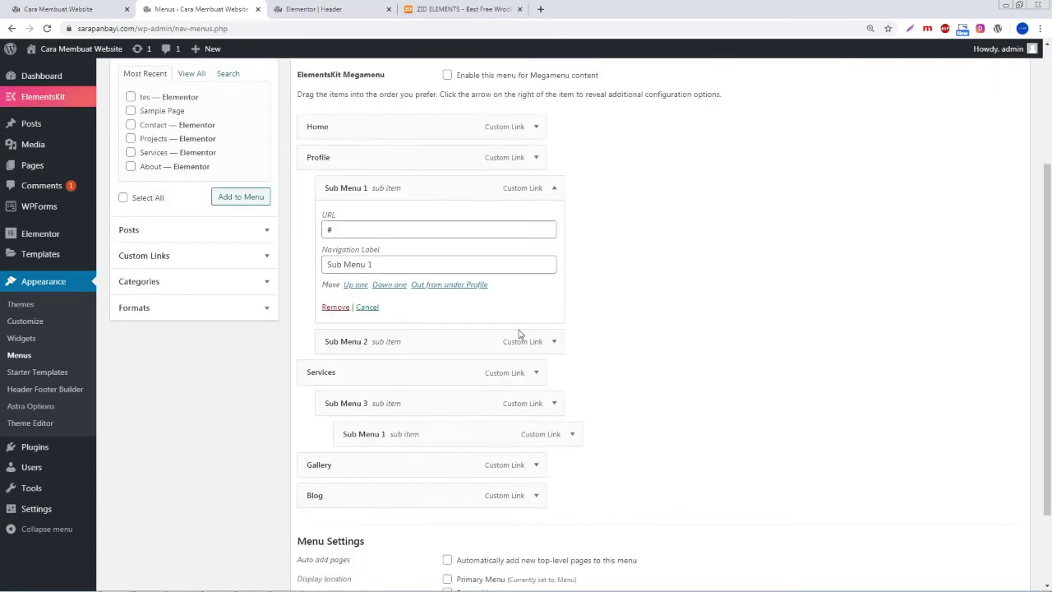
click(337, 275)
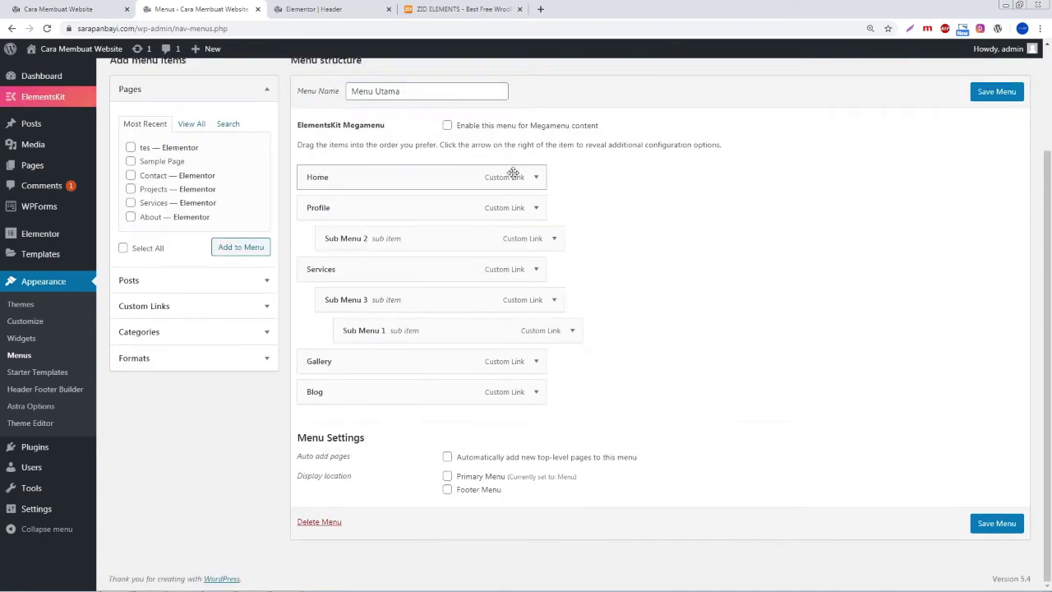
click(554, 240)
scroll(444, 255, down, 1)
click(333, 270)
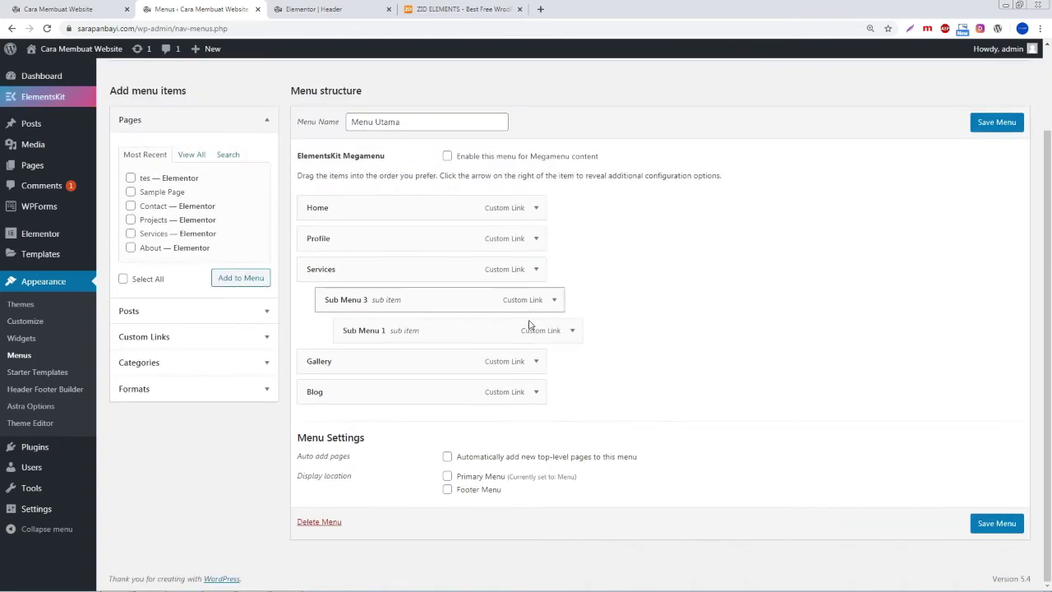
- Remove Sub Menu 3 and its nested Sub Menu 1 under Services, and enable Menu Utama for Megamenu content
click(556, 300)
scroll(460, 272, down, 1)
click(336, 301)
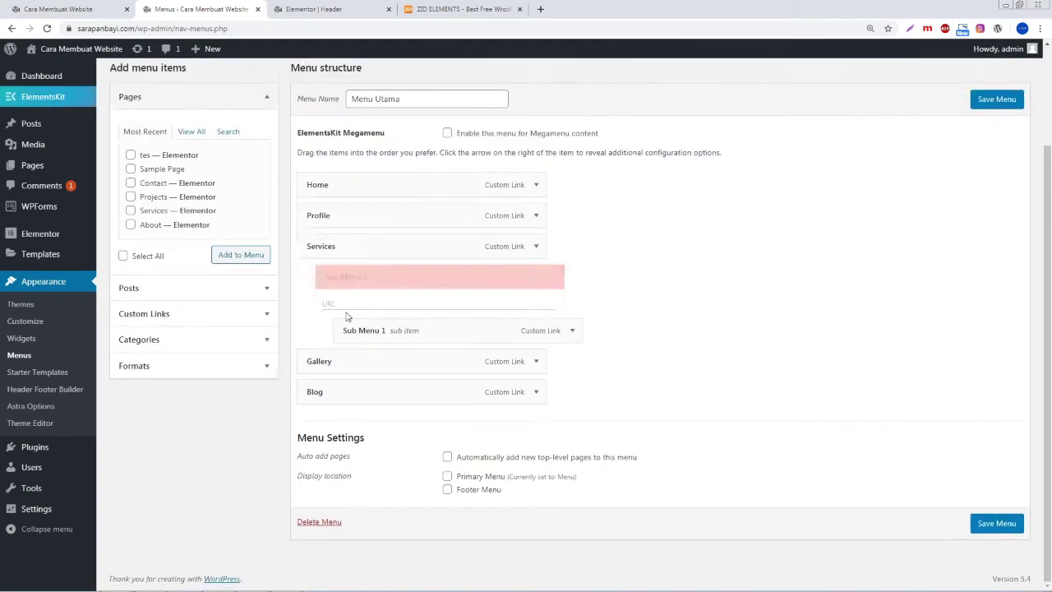
click(556, 330)
scroll(493, 328, down, 1)
click(334, 328)
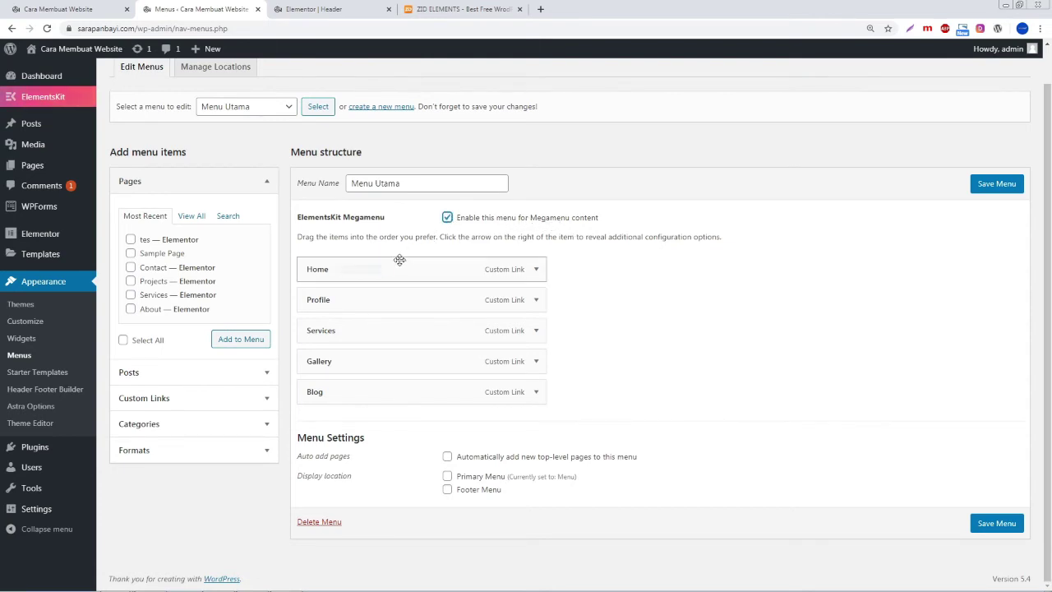
- View the Themes Kits mega menu on the ZID Elements site for reference and return to the WordPress Menus page
mouse_move(374, 278)
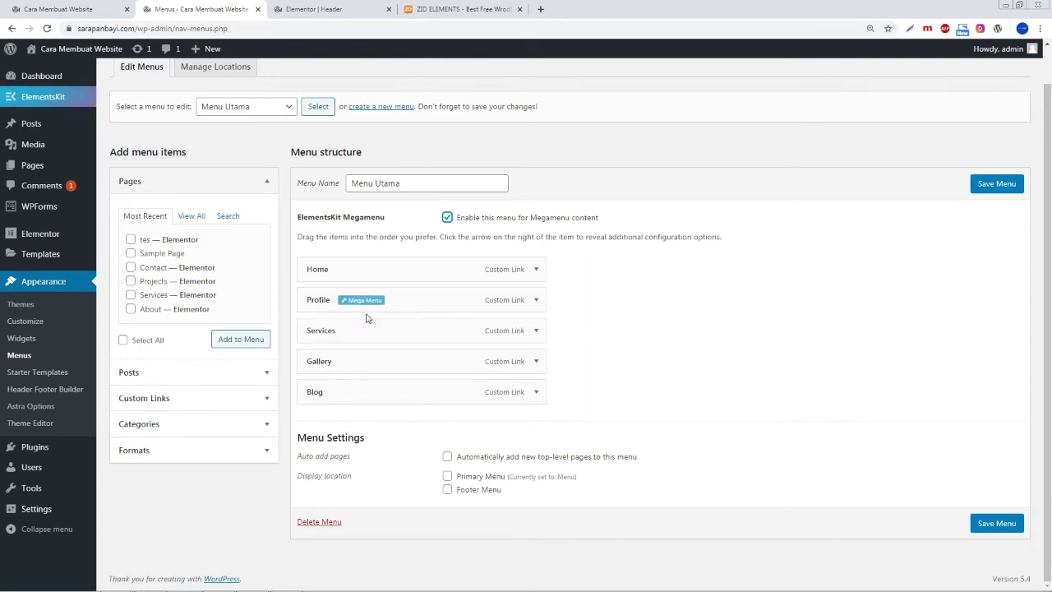
click(459, 9)
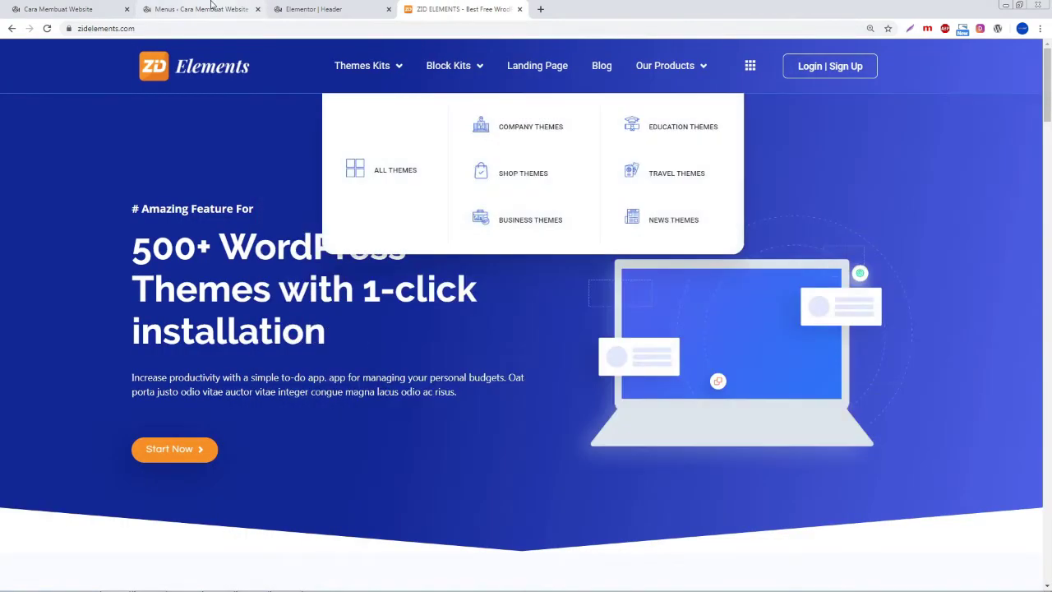
click(204, 7)
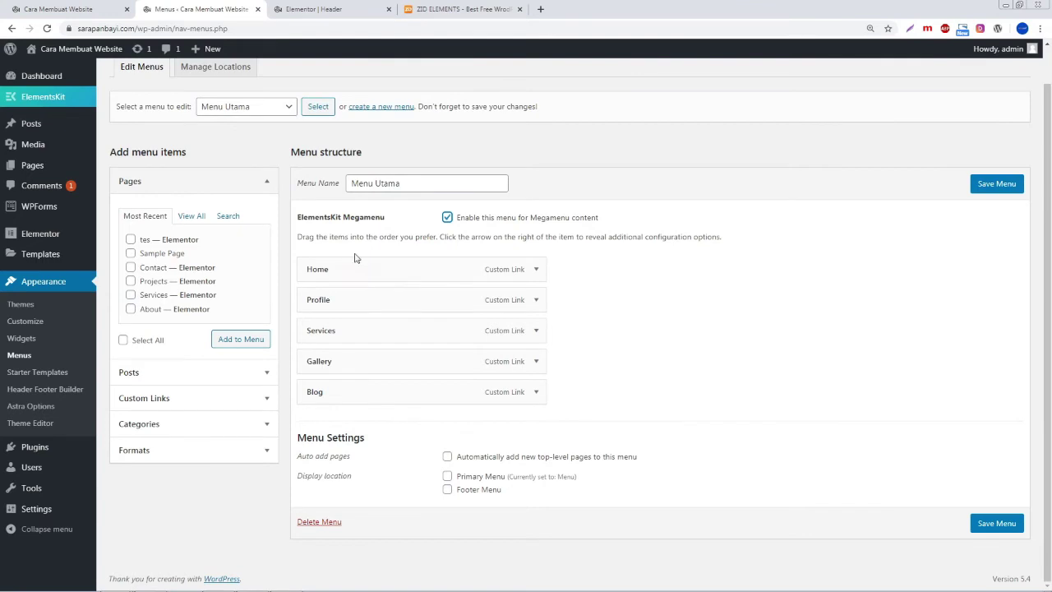
- Enable the mega menu for the Profile menu item and open its mega menu content for editing
mouse_move(356, 304)
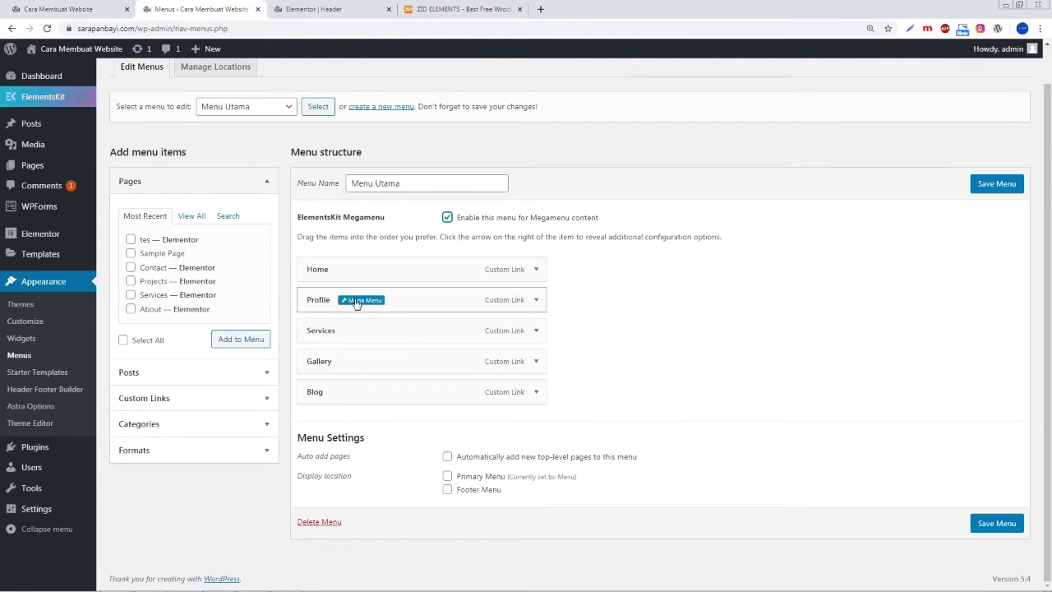
click(361, 300)
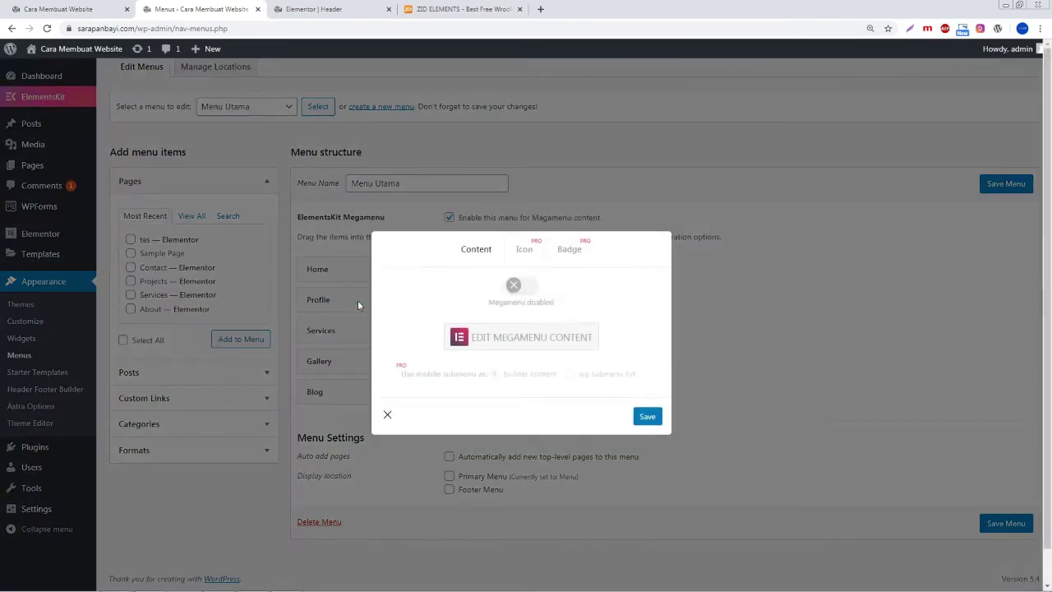
click(517, 286)
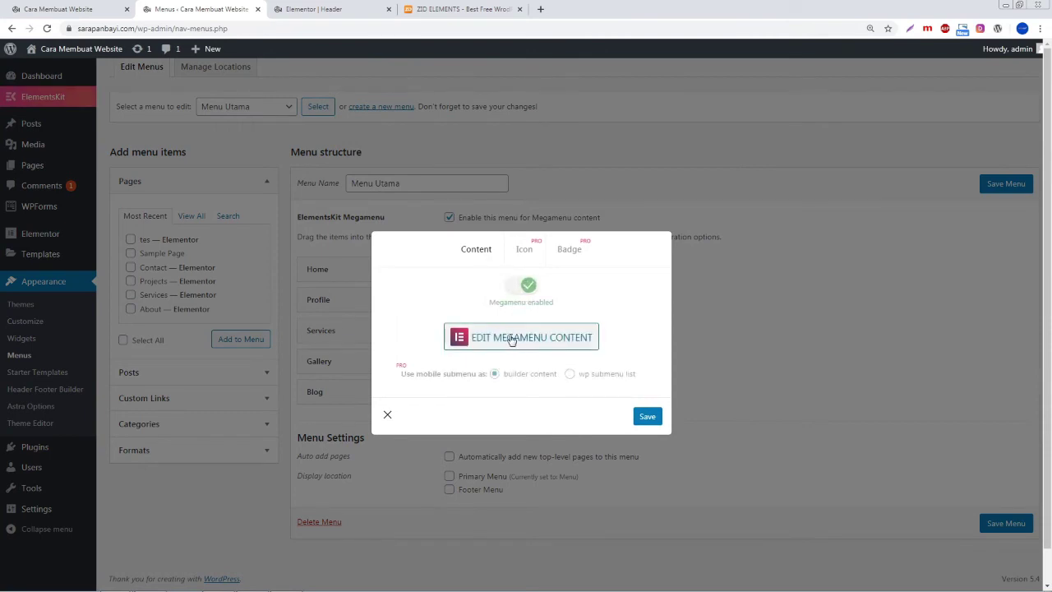
click(526, 341)
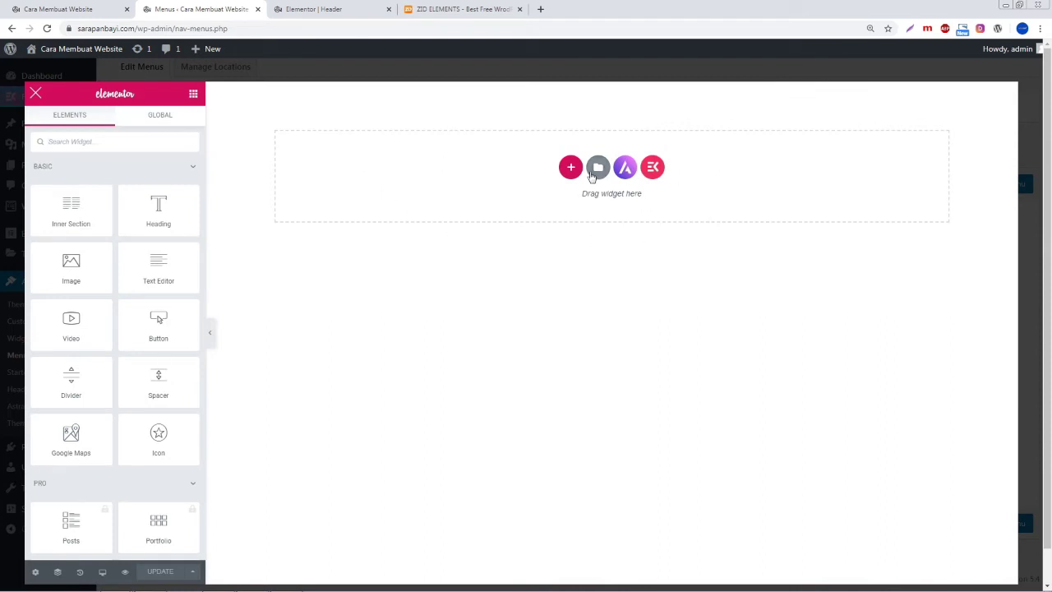
- Open the Headers collection of the ElementsKit template library for the empty mega menu content
click(571, 169)
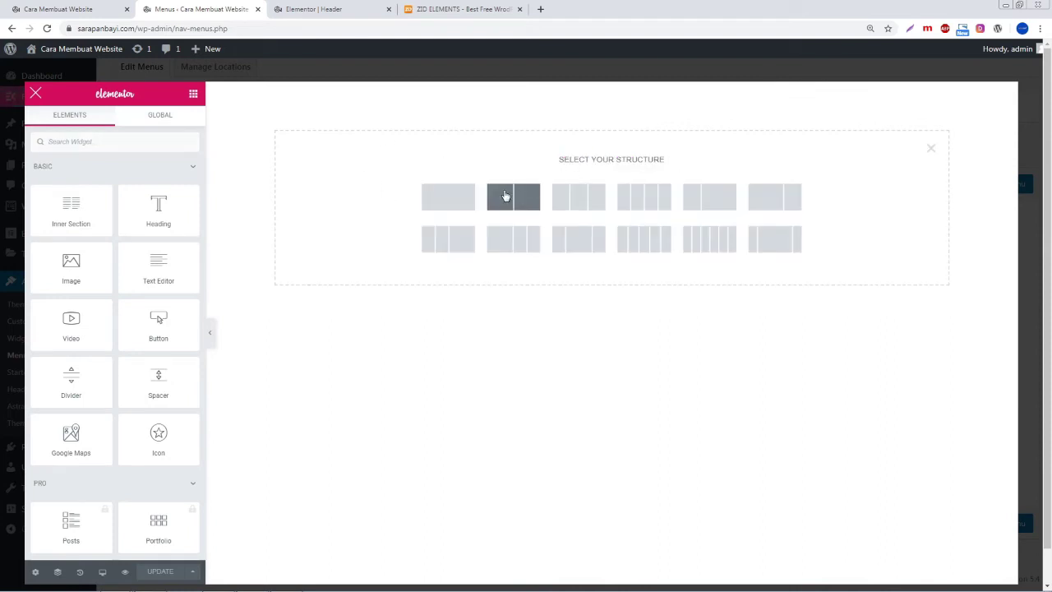
click(931, 150)
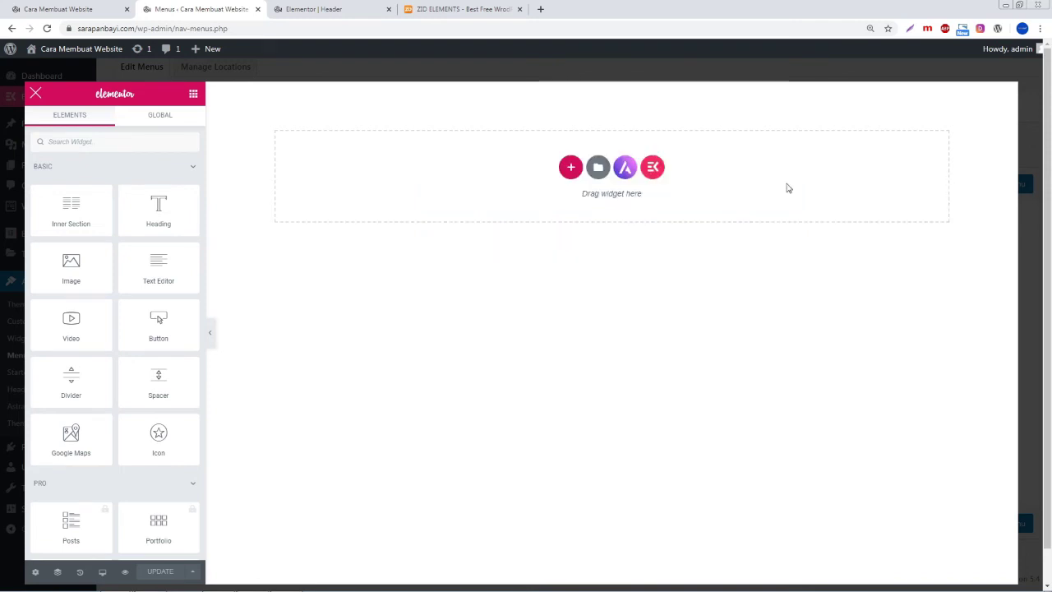
click(654, 168)
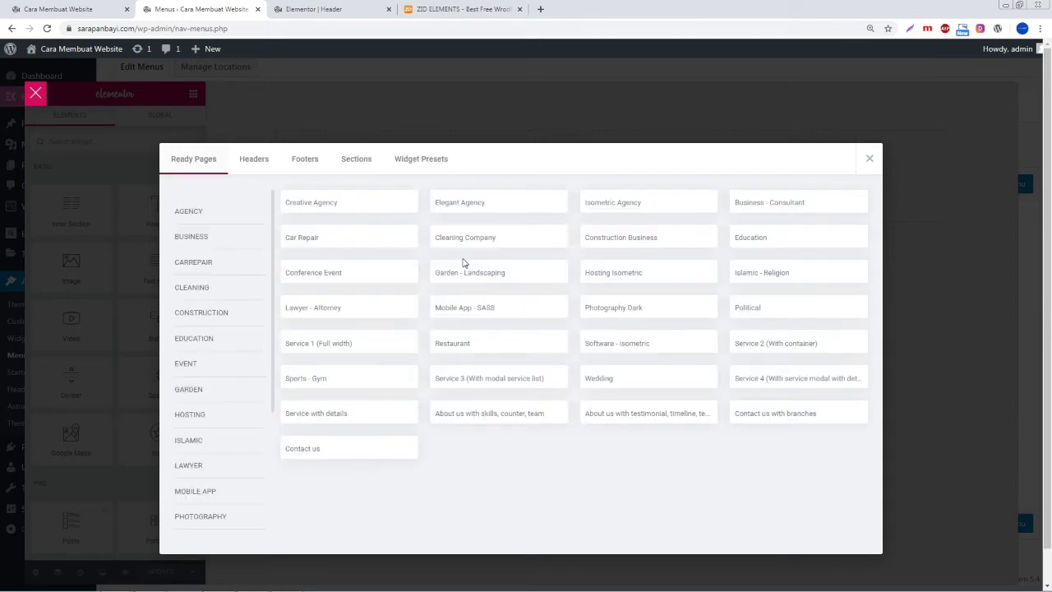
click(253, 162)
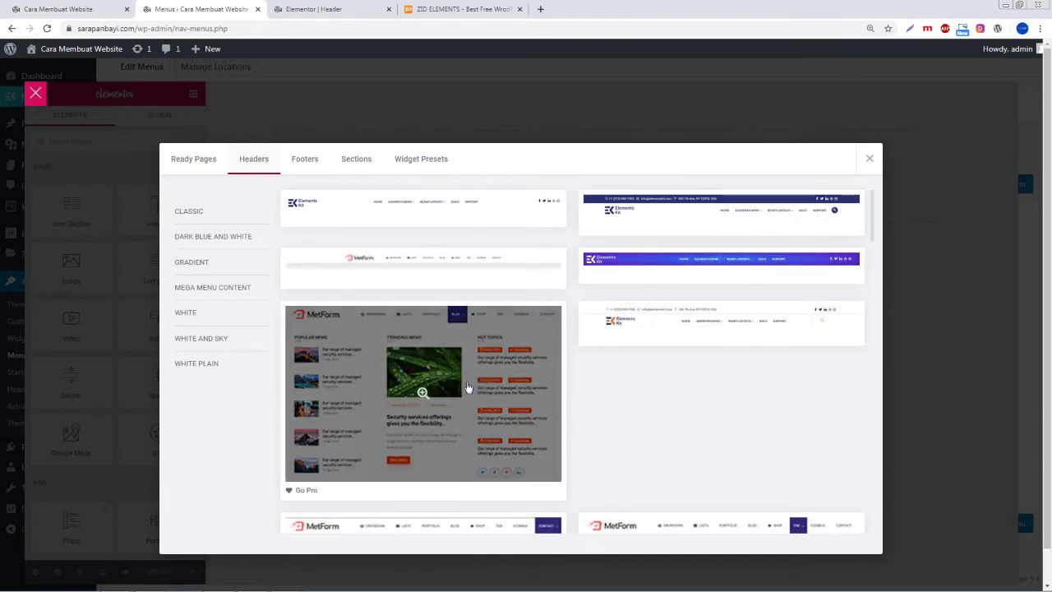
- Insert the free dark header template with four Widgets Demo list columns into the mega menu content
scroll(482, 383, down, 2)
scroll(455, 382, down, 5)
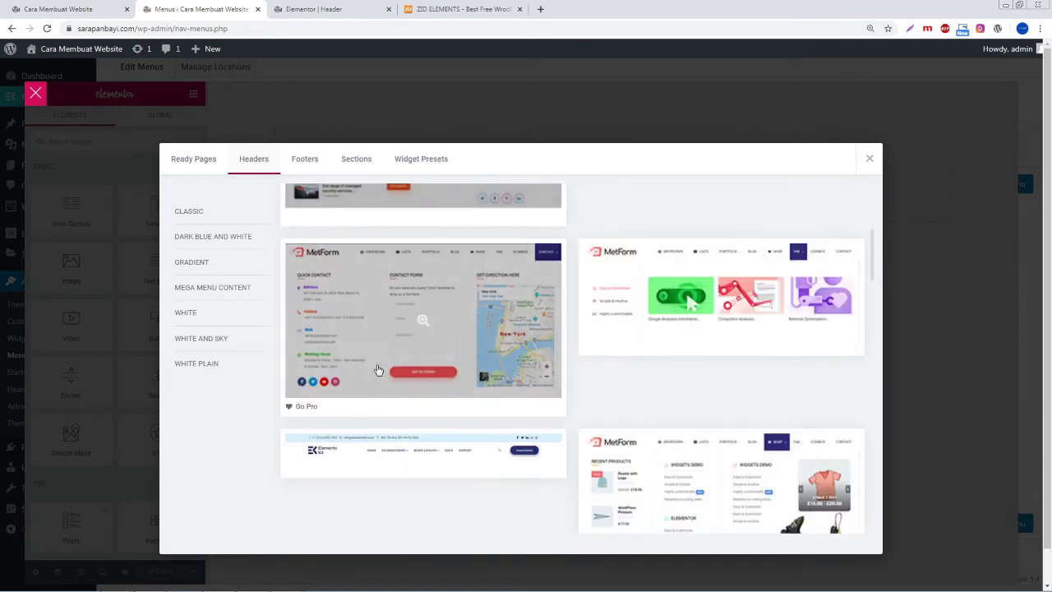
scroll(699, 339, down, 3)
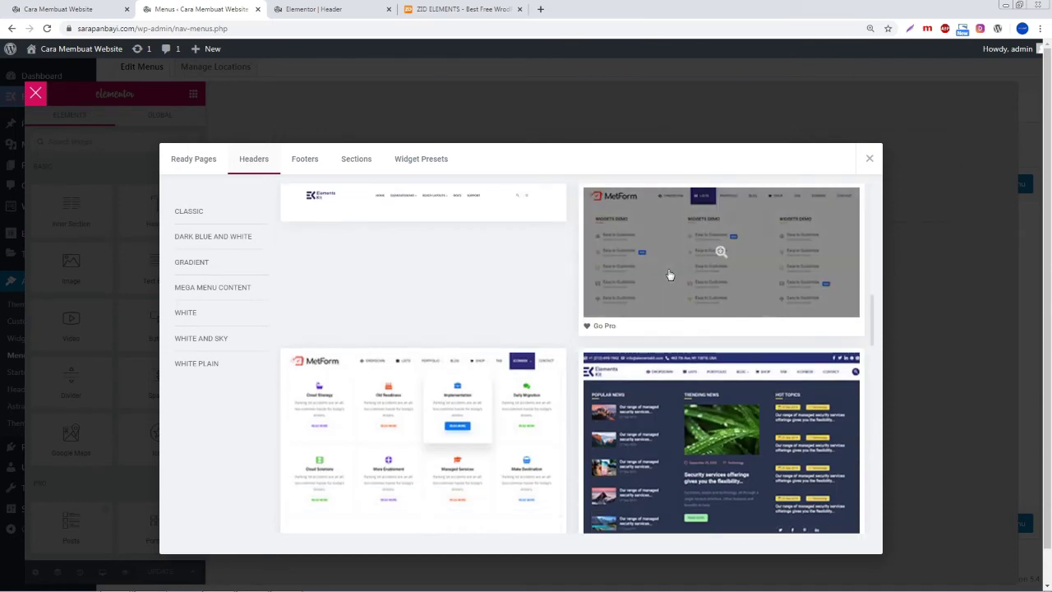
scroll(657, 329, down, 5)
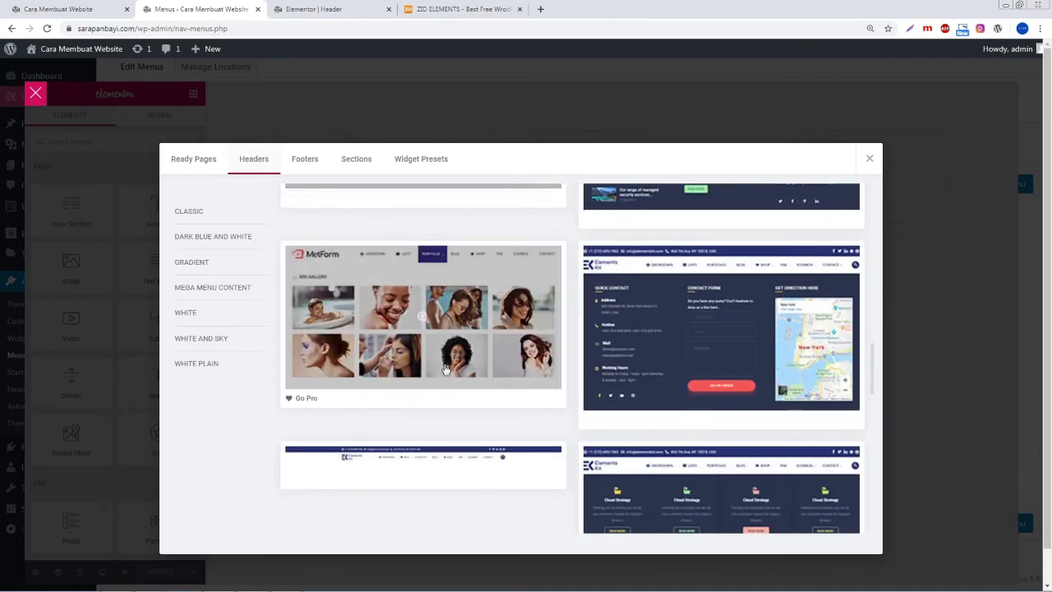
scroll(662, 311, down, 3)
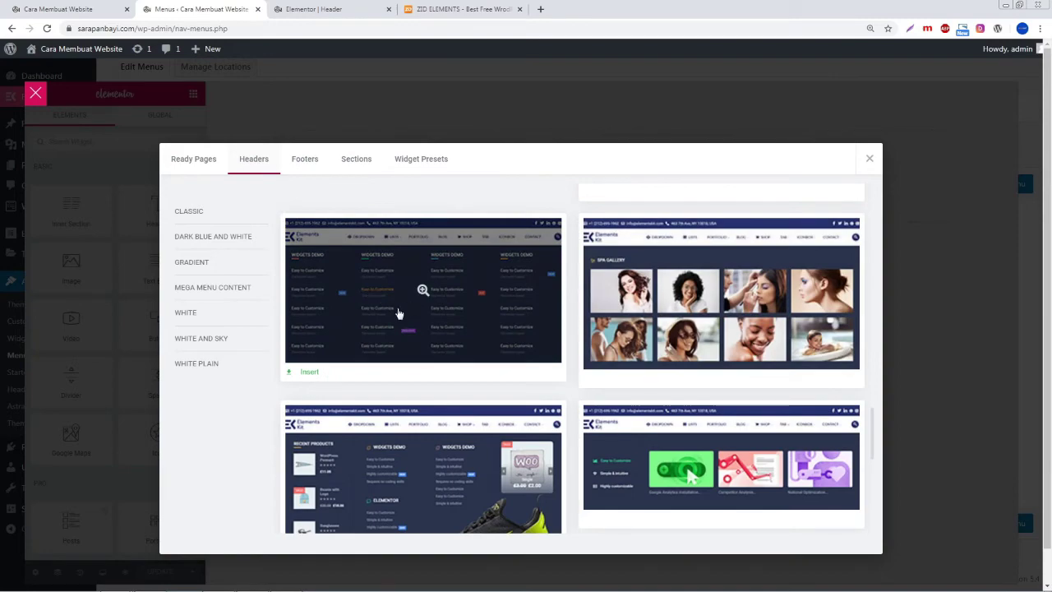
scroll(398, 314, down, 3)
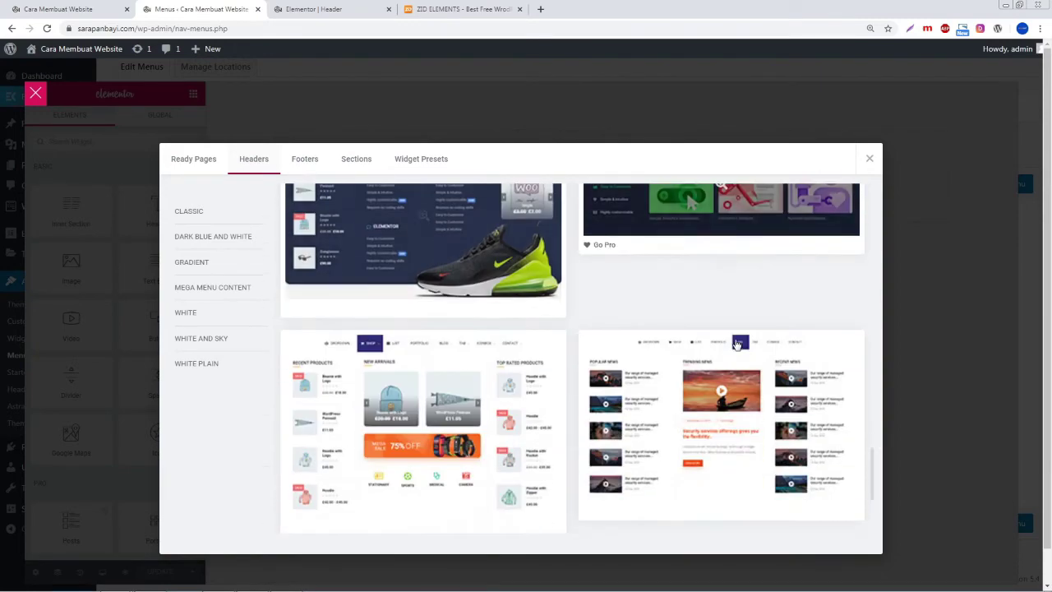
scroll(737, 344, down, 1)
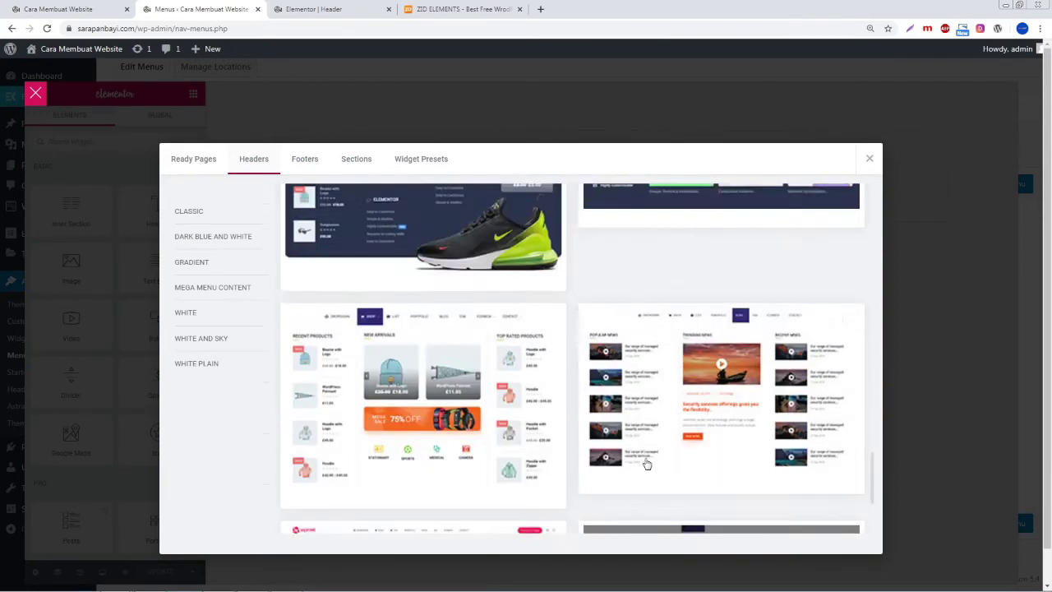
scroll(420, 411, up, 4)
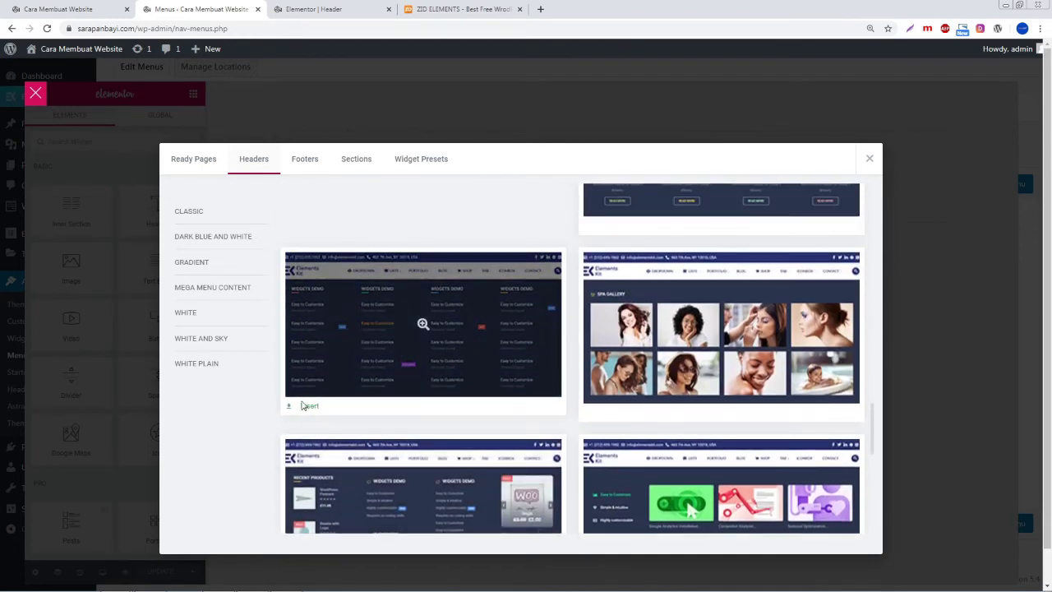
click(308, 408)
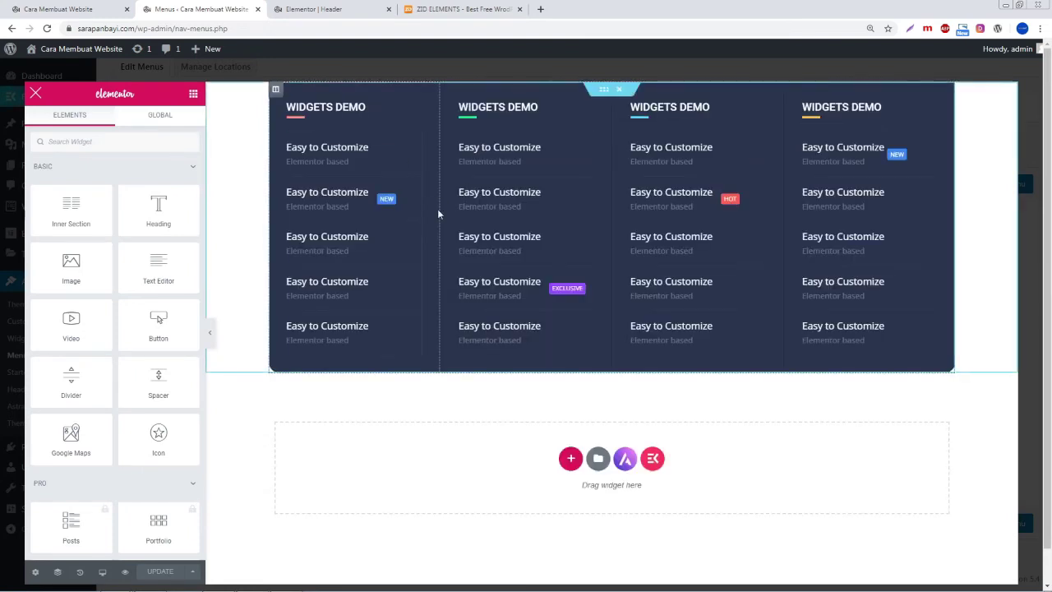
- Examine the content settings of the Widgets Demo headings and a Page List in the inserted template
click(336, 109)
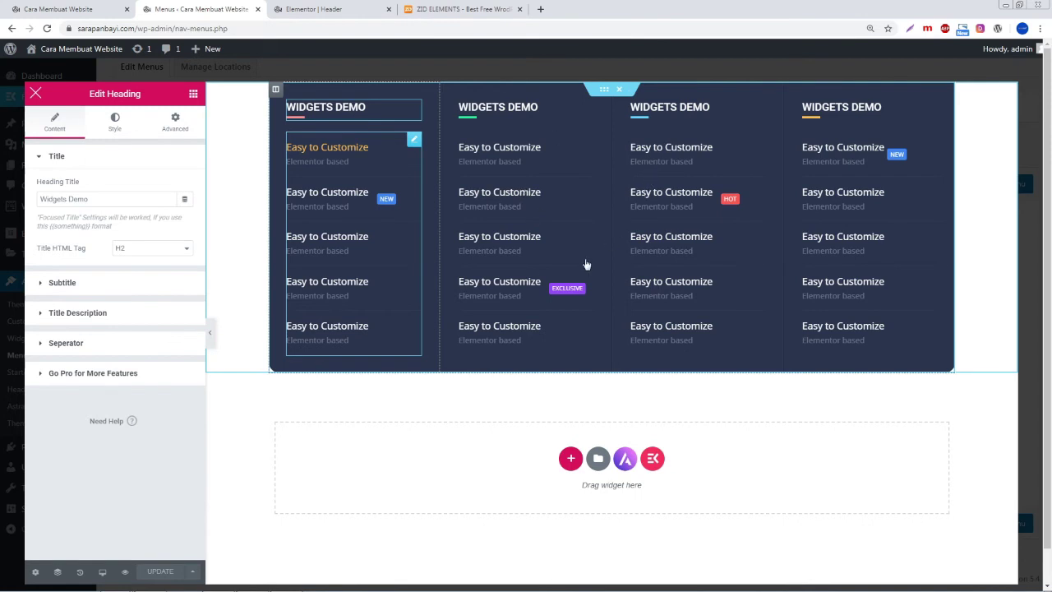
click(515, 283)
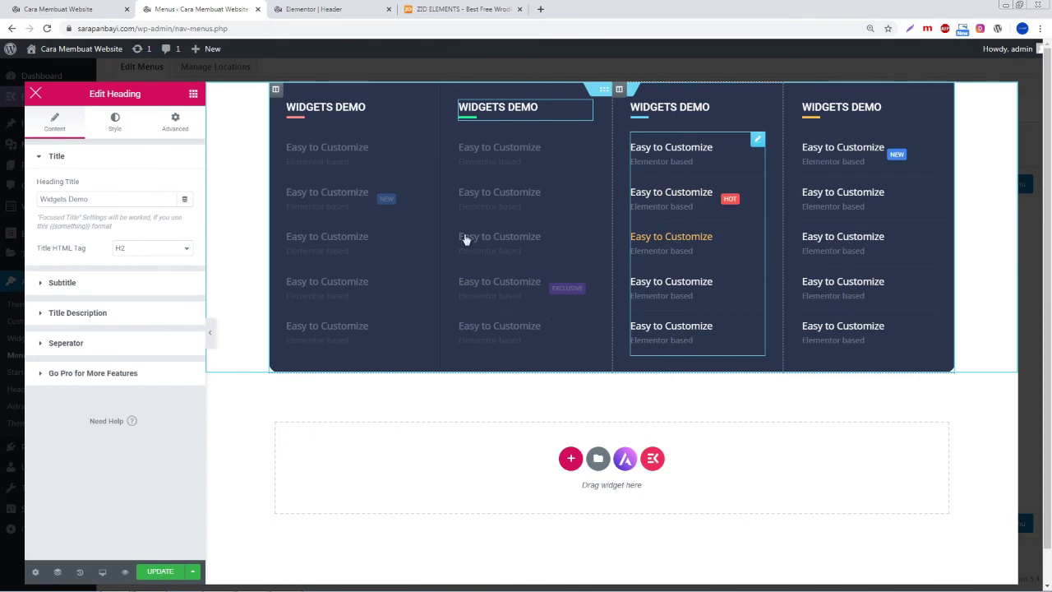
click(646, 209)
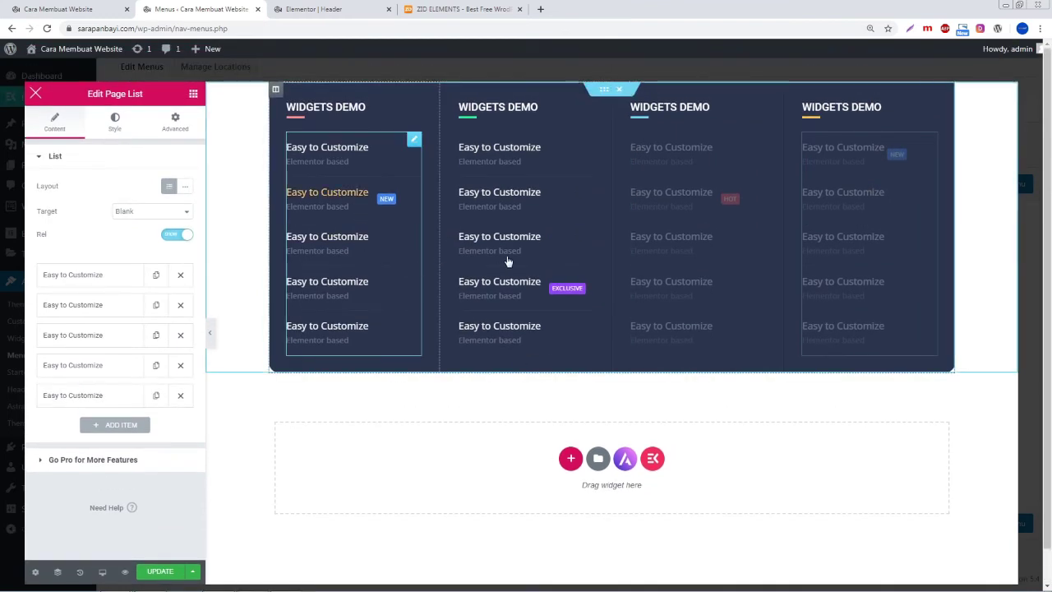
- Update the mega menu content, then close its editor and save the Profile item's mega menu settings
click(161, 573)
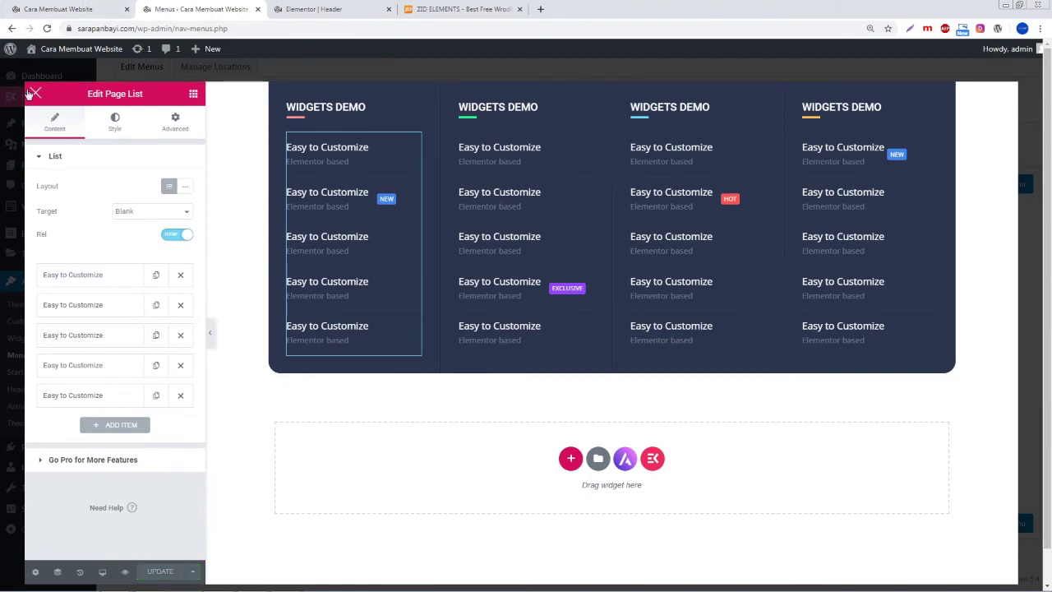
click(36, 96)
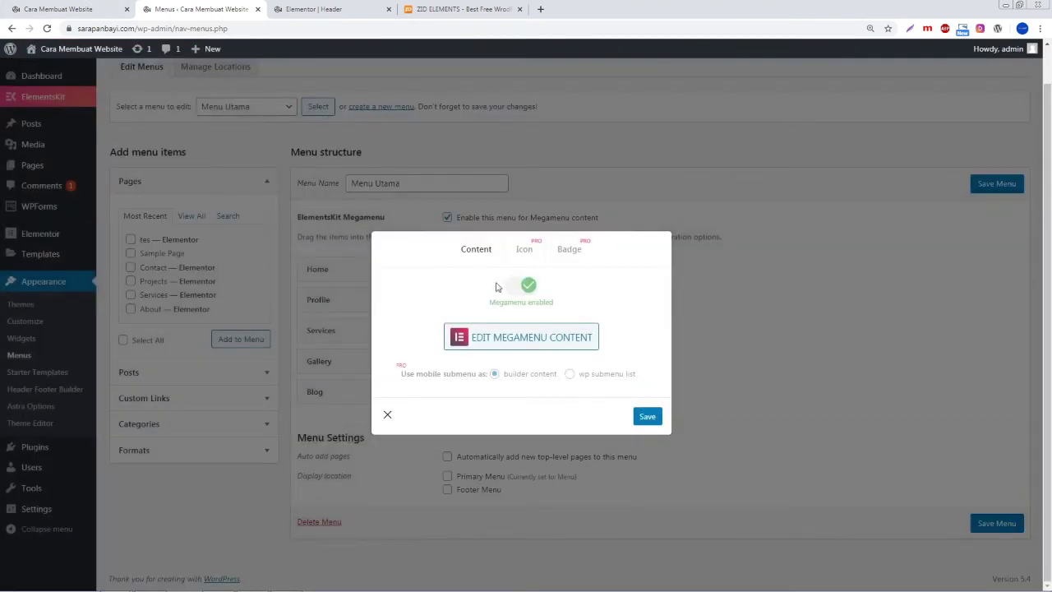
click(646, 418)
click(650, 418)
- Revisit the site's front page and check the dropdown of the Profile menu item
click(53, 9)
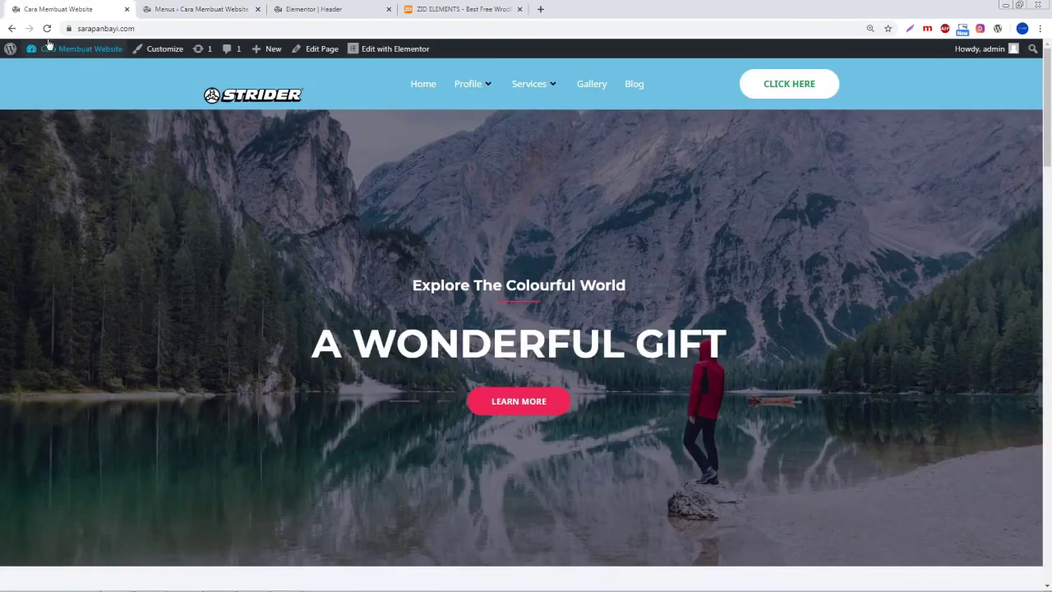
click(50, 47)
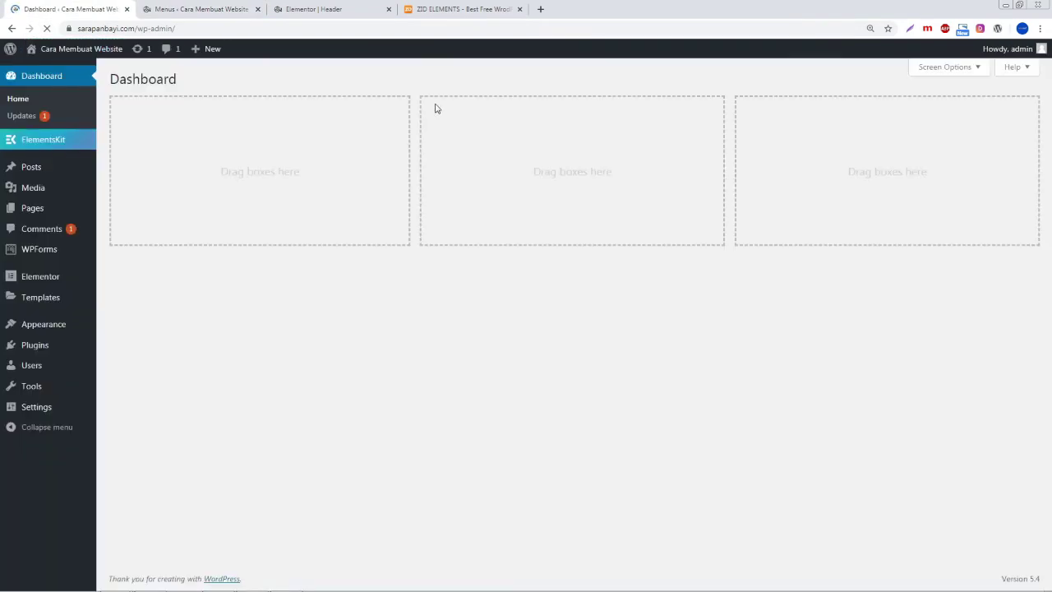
mouse_move(59, 51)
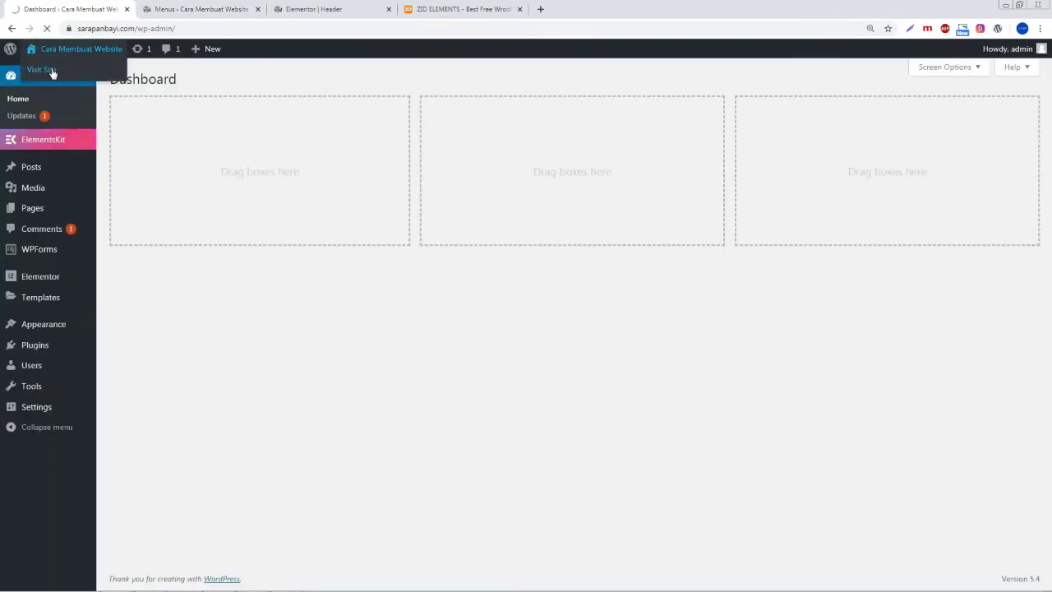
click(51, 72)
mouse_move(472, 85)
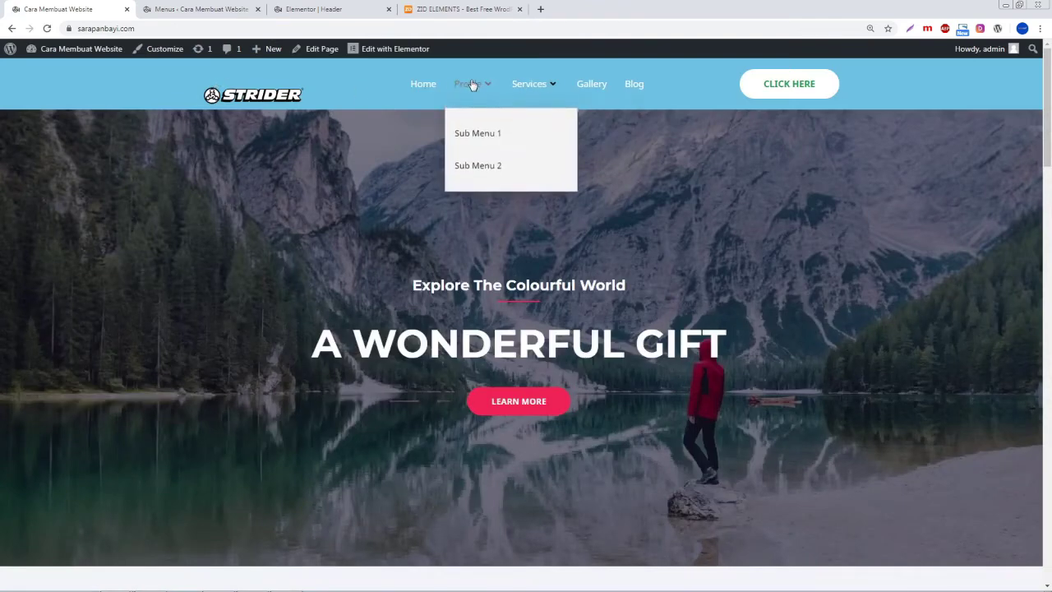
- Save the Profile item's mega menu settings in the WordPress Menus page, then save Menu Utama
click(200, 8)
click(648, 416)
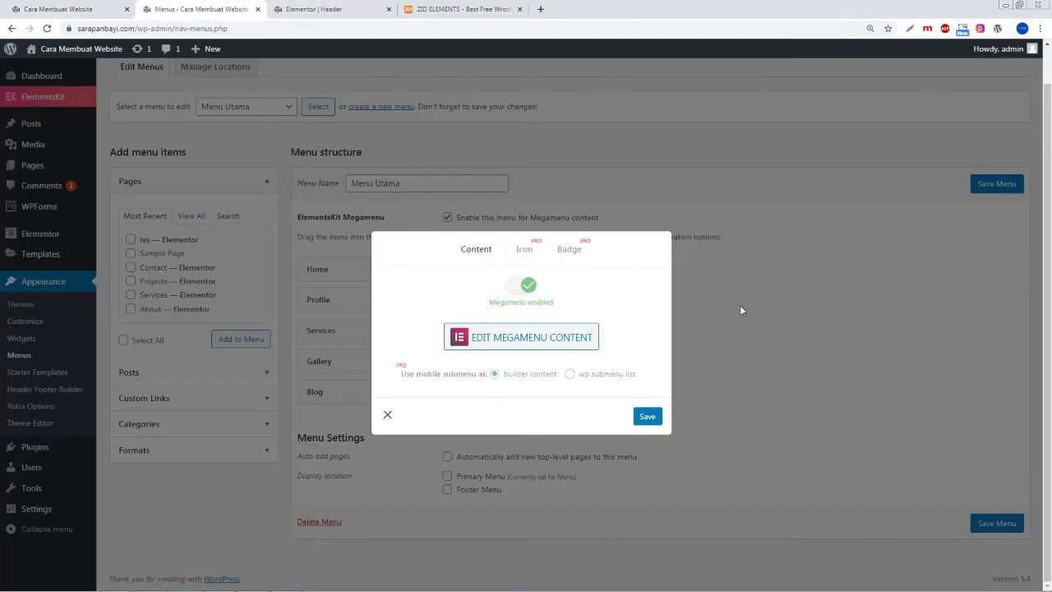
click(983, 187)
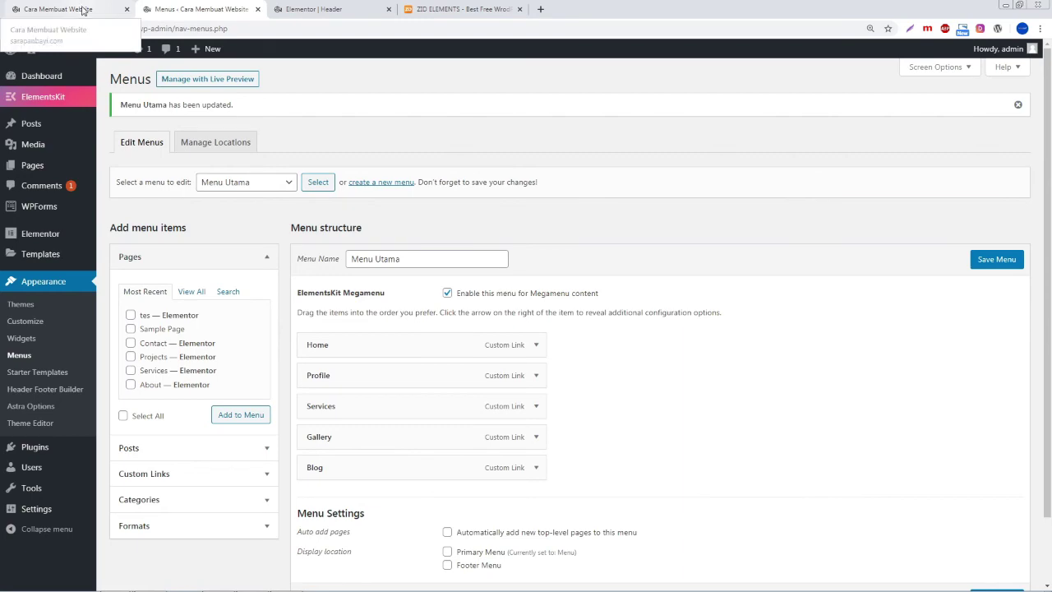
- Reload the site's front page and check the Profile mega menu there and in the Elementor header editor
click(82, 8)
click(47, 29)
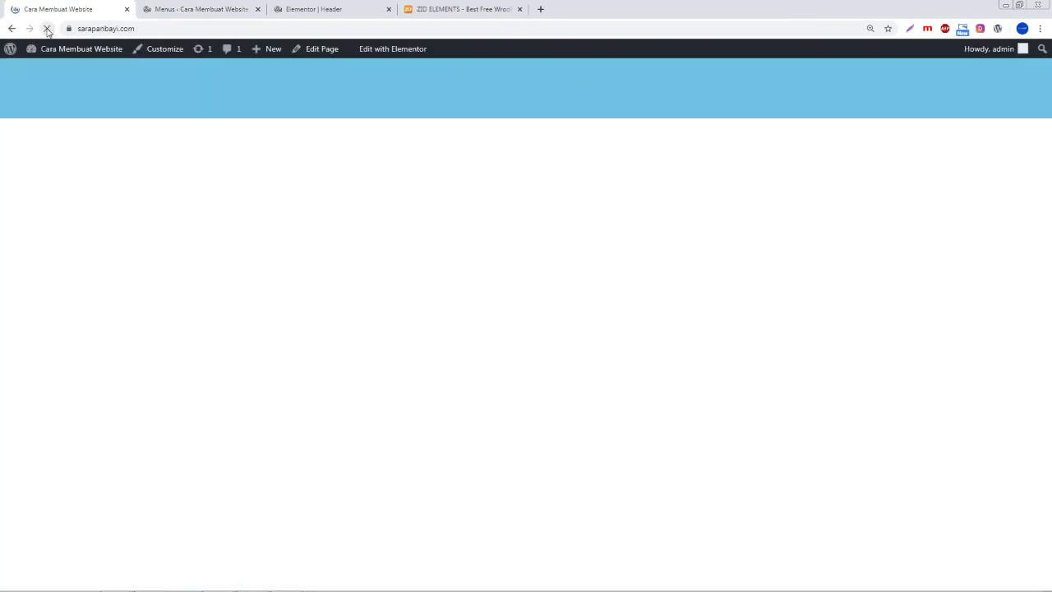
mouse_move(480, 88)
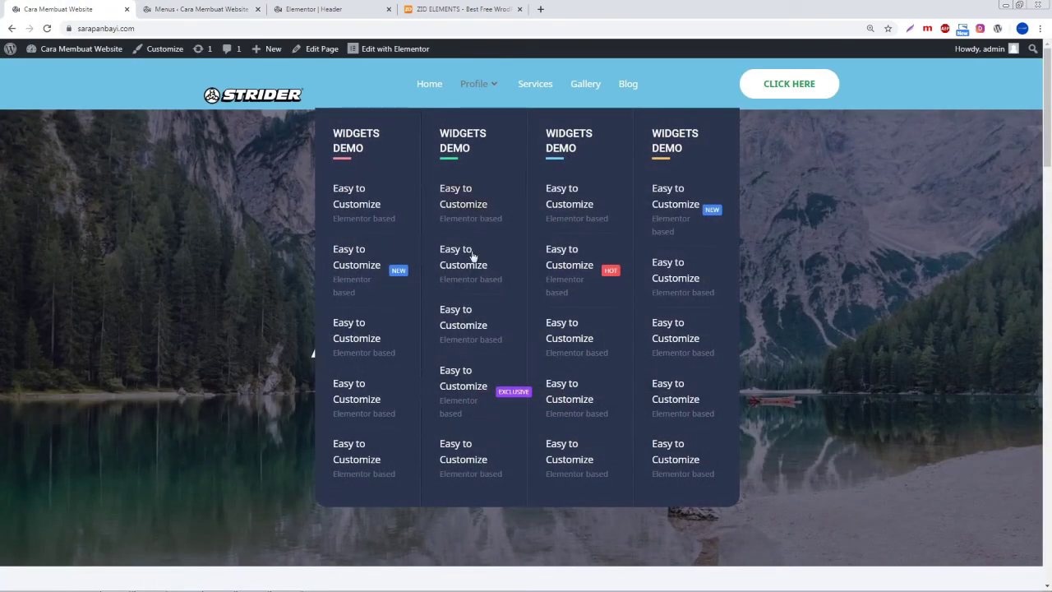
click(316, 9)
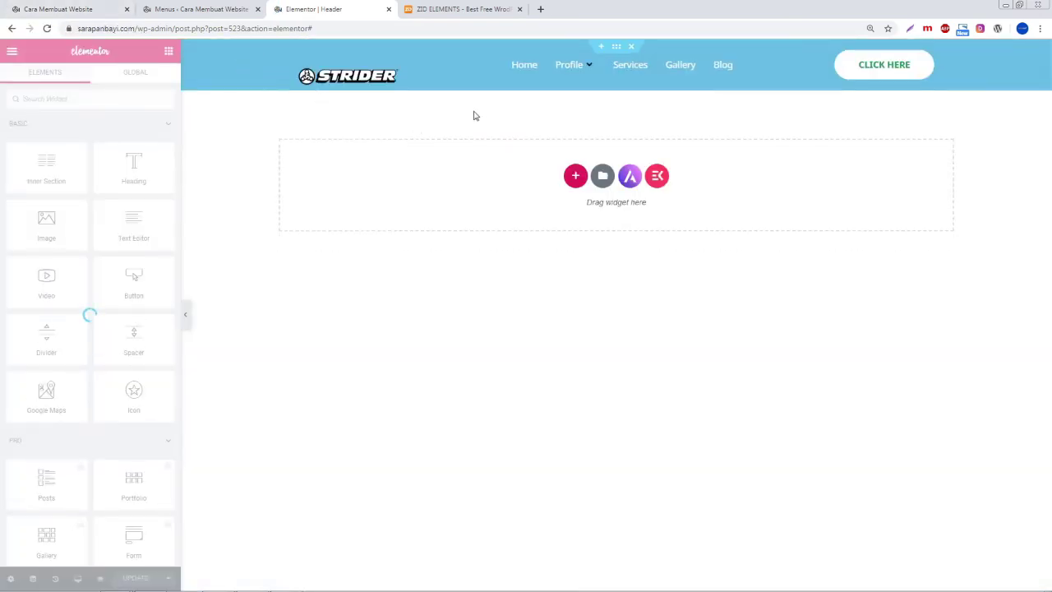
mouse_move(572, 66)
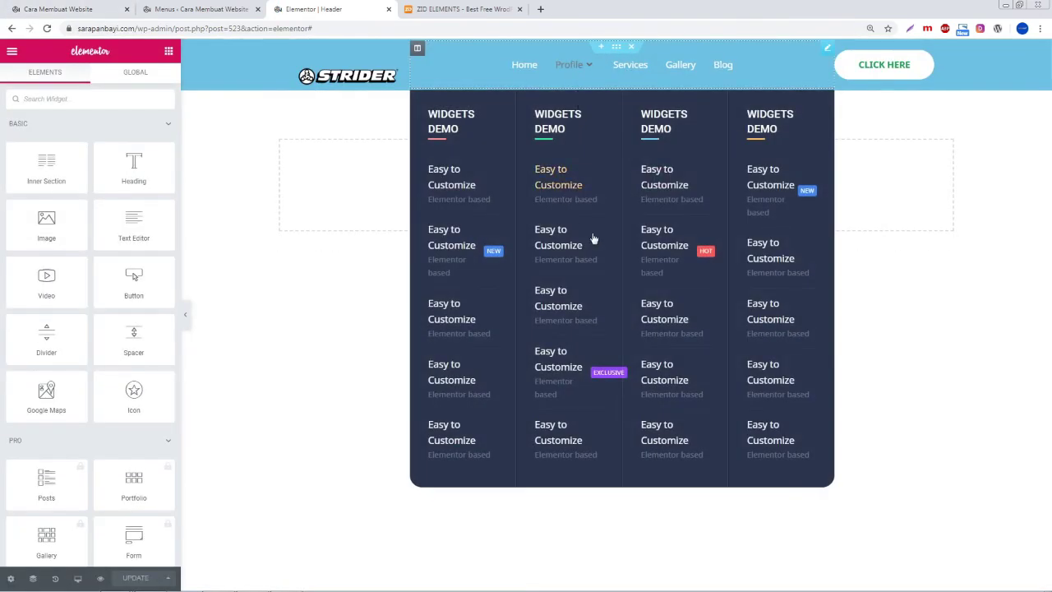
- Delete the fourth Widgets Demo column from the Profile item's mega menu content and update the content
key(ctrl+shift+Tab)
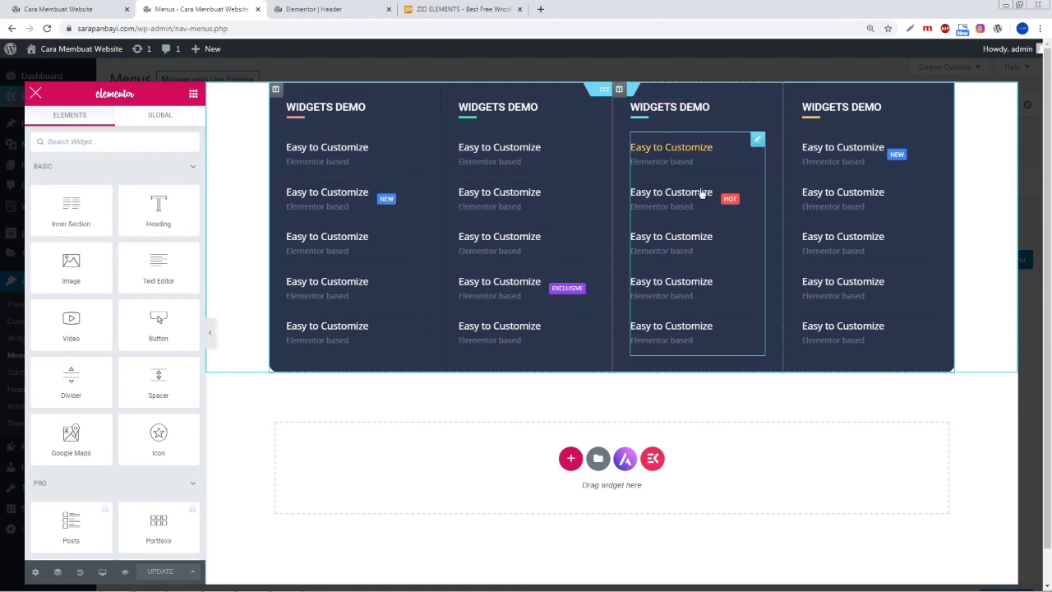
right_click(790, 91)
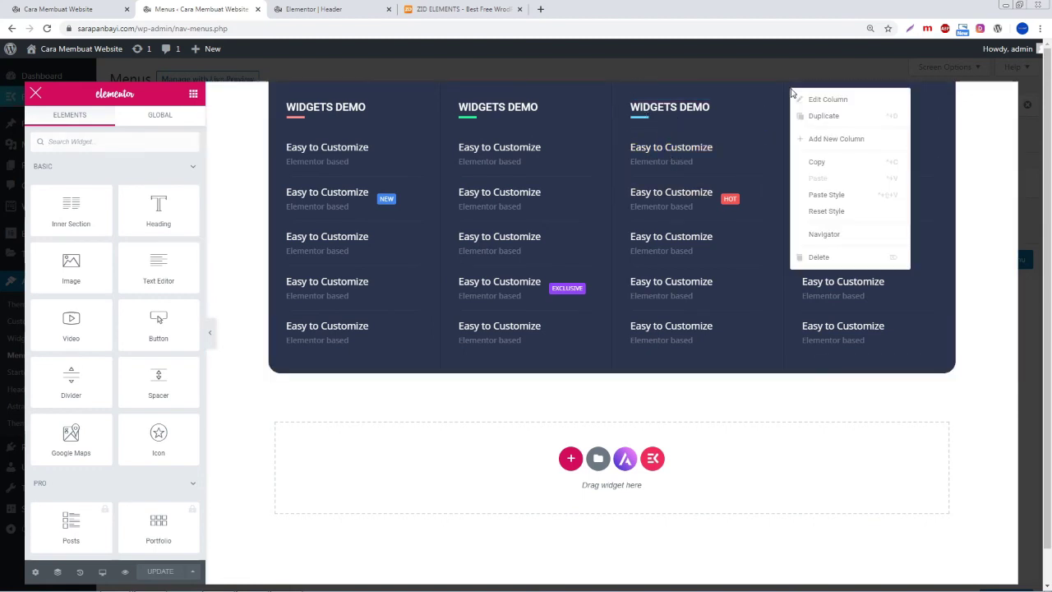
click(814, 257)
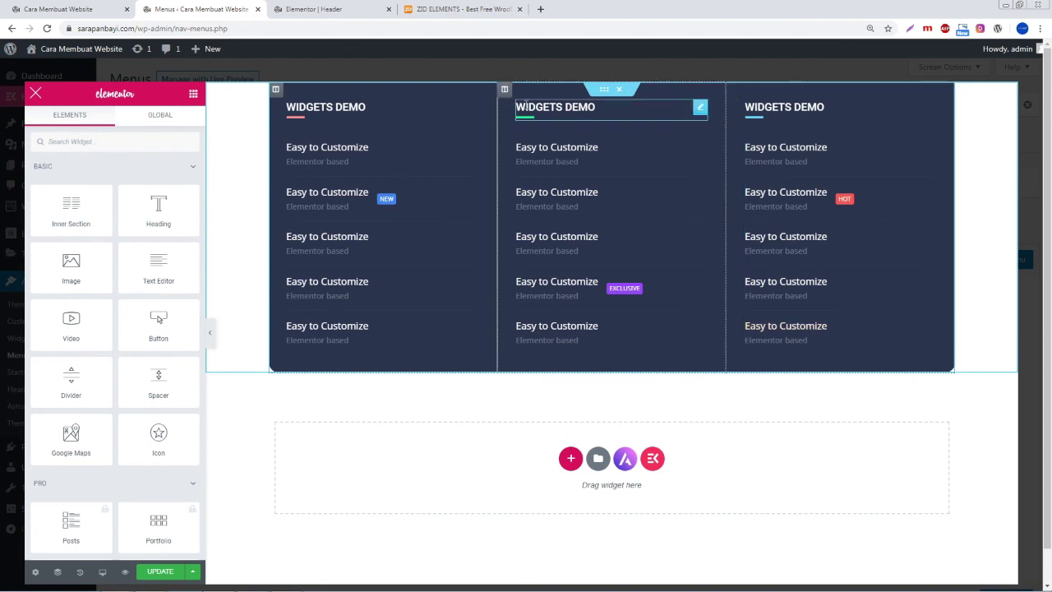
click(163, 574)
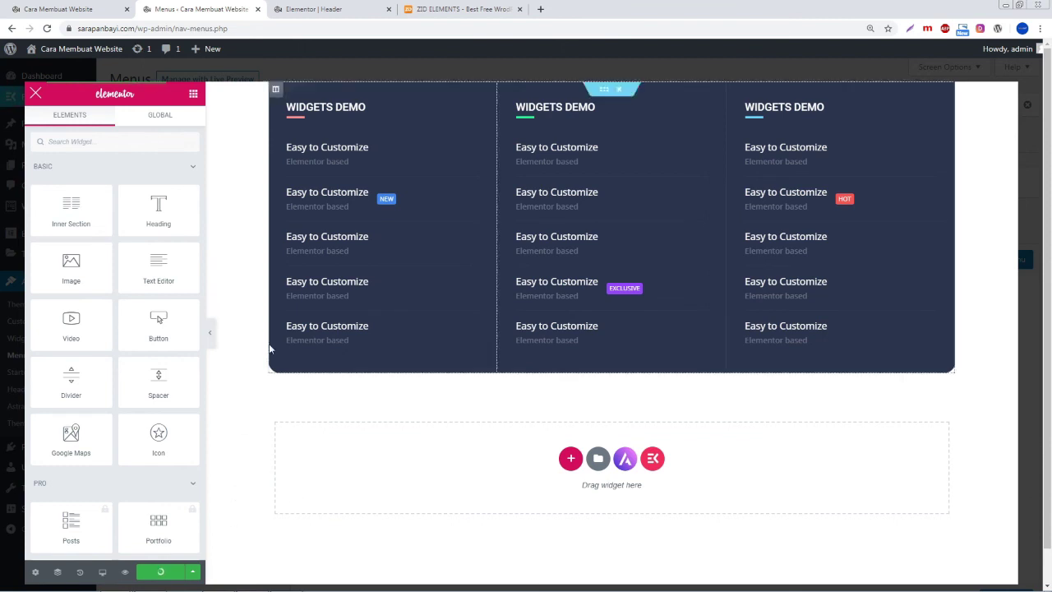
- Close the mega menu content editor, save the Profile item's settings, and save Menu Utama again
click(36, 94)
click(647, 416)
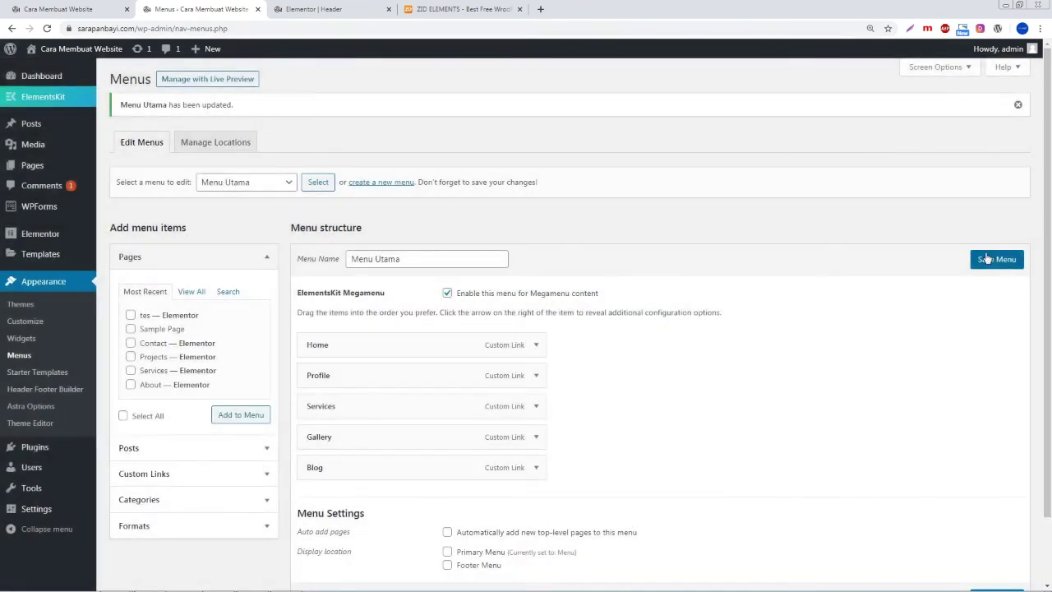
click(995, 251)
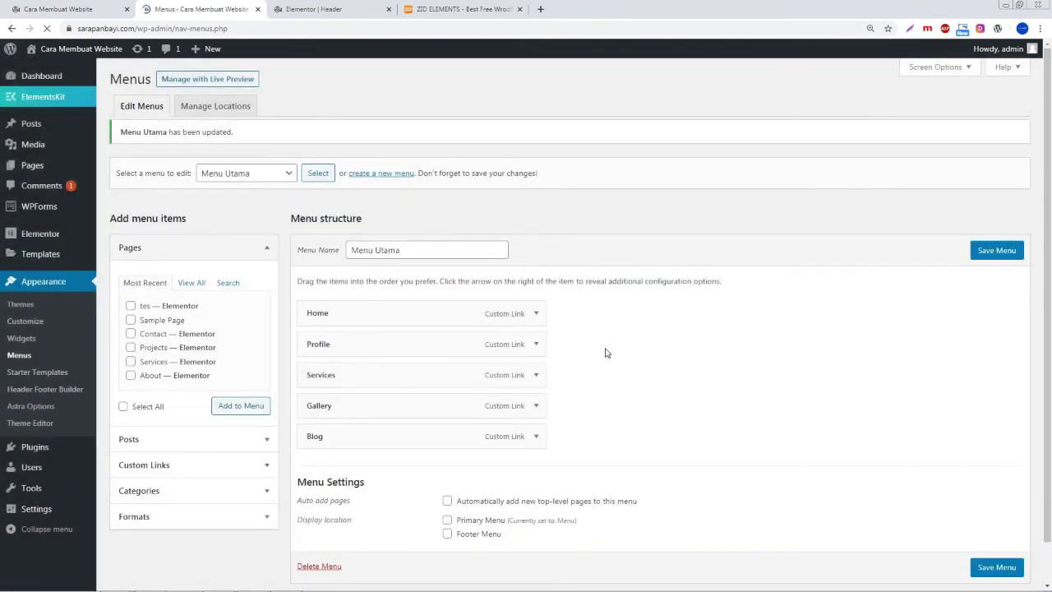
- Refresh the front page and check the Profile mega menu's column layout
click(76, 12)
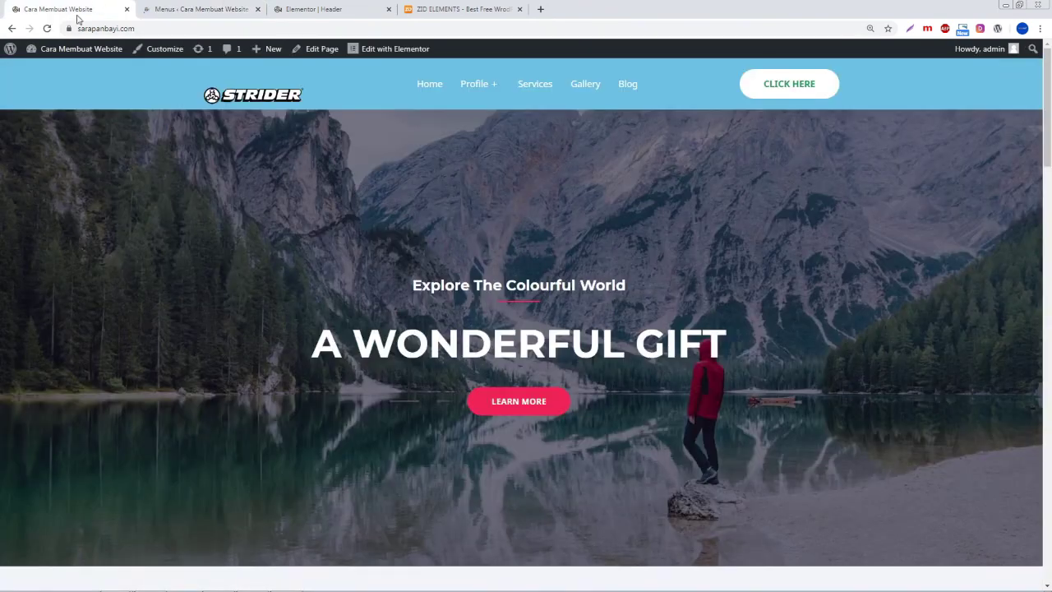
click(47, 28)
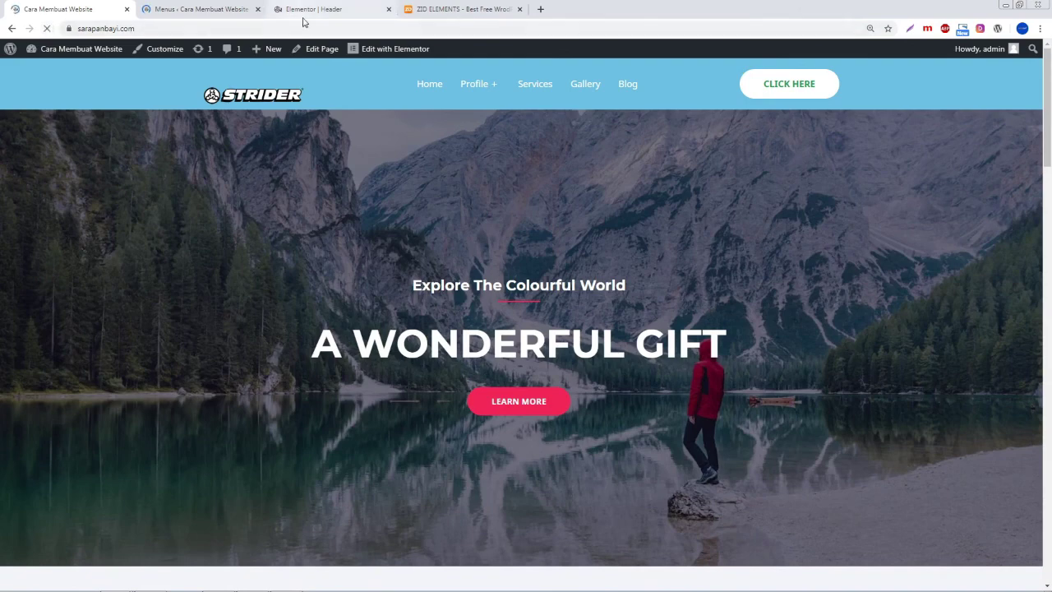
mouse_move(477, 97)
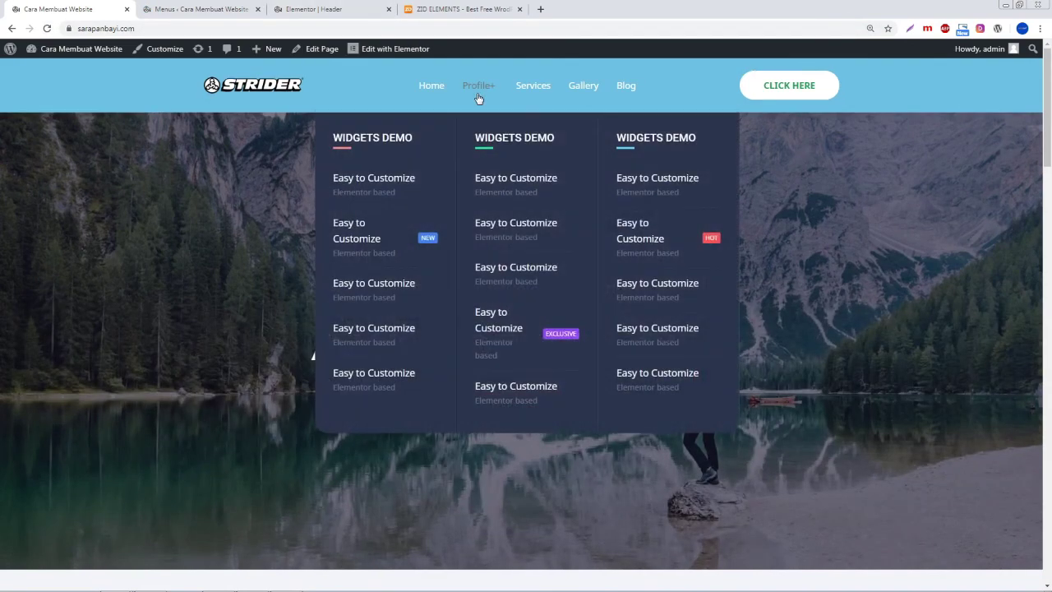